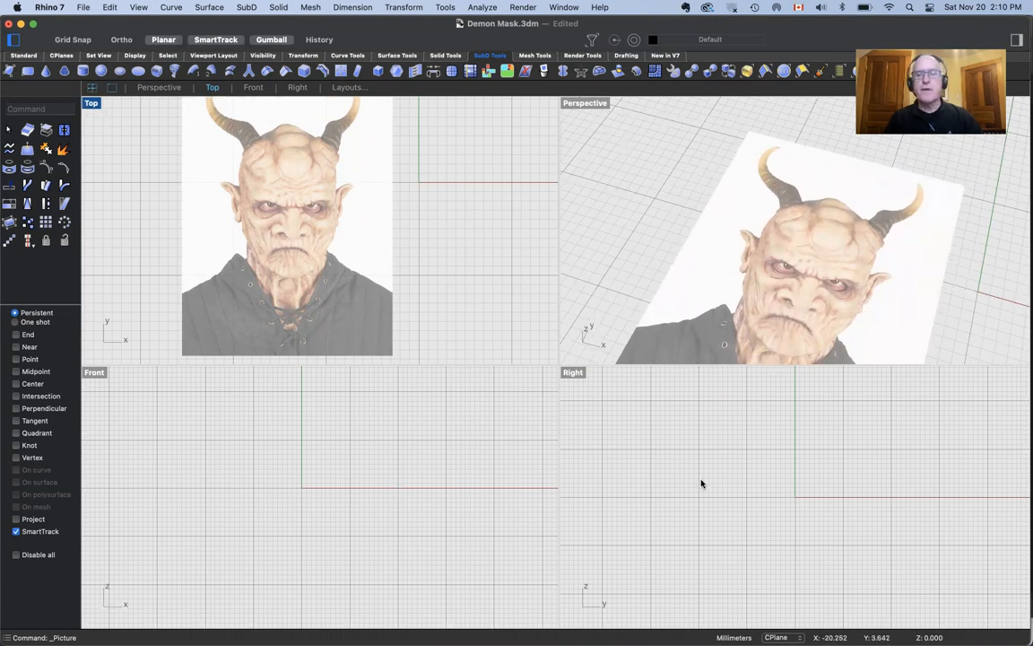
- Place demon-mask-lord-of-chaos--an-302723-1.jpeg as a picture plane over the existing reference image in the Top view
{"action": "left_click", "coordinate": [500, 491]}
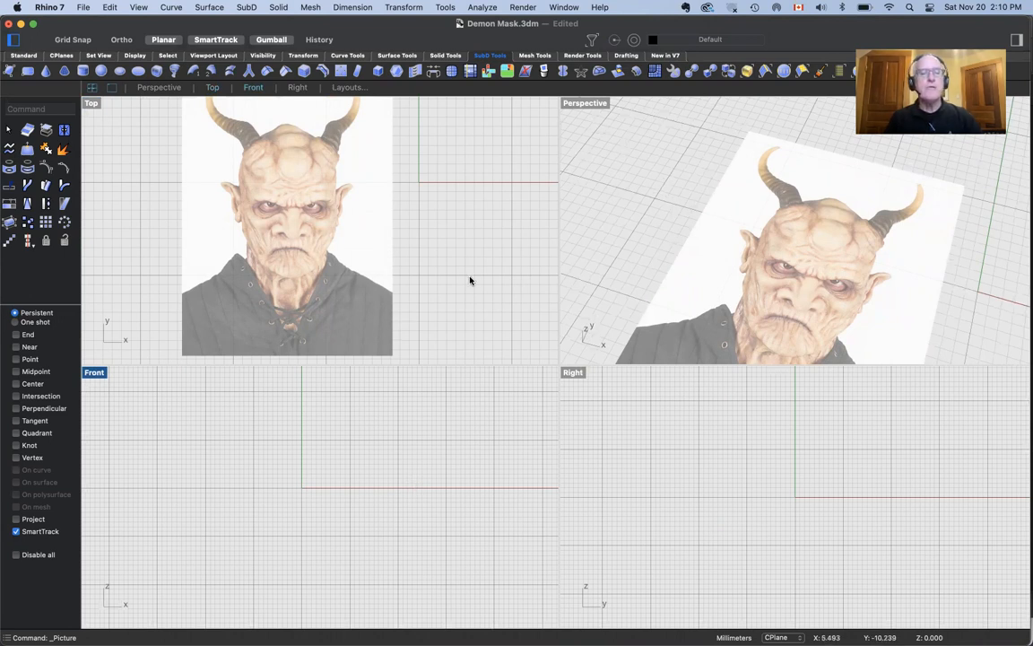
{"action": "left_click", "coordinate": [367, 291]}
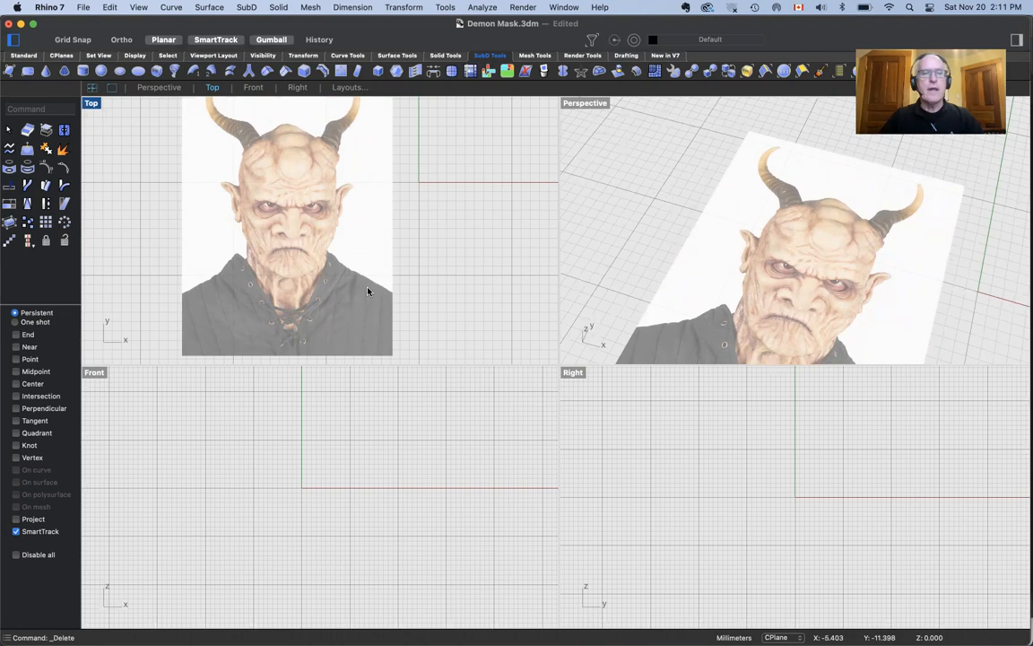
{"action": "left_click", "coordinate": [210, 8]}
{"action": "mouse_move", "coordinate": [211, 27]}
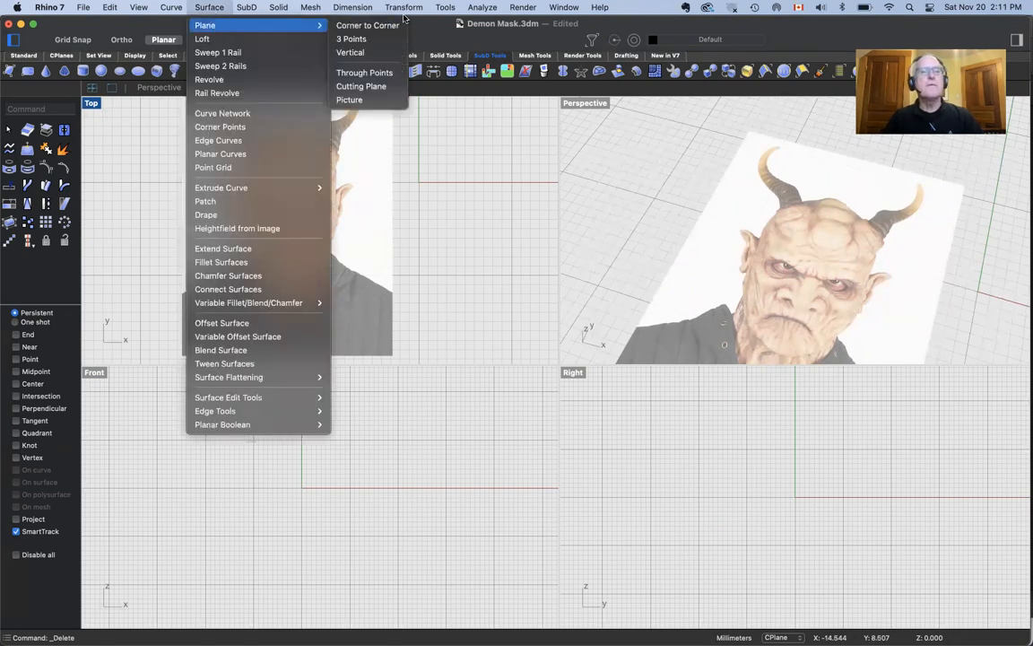
{"action": "left_click", "coordinate": [364, 104]}
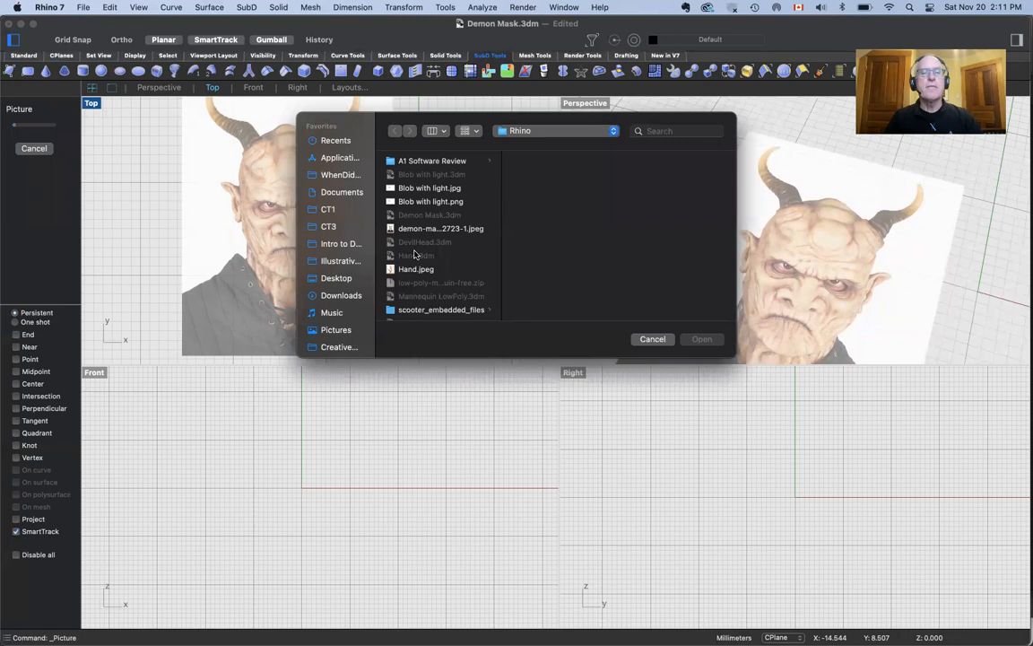
{"action": "left_click", "coordinate": [434, 230]}
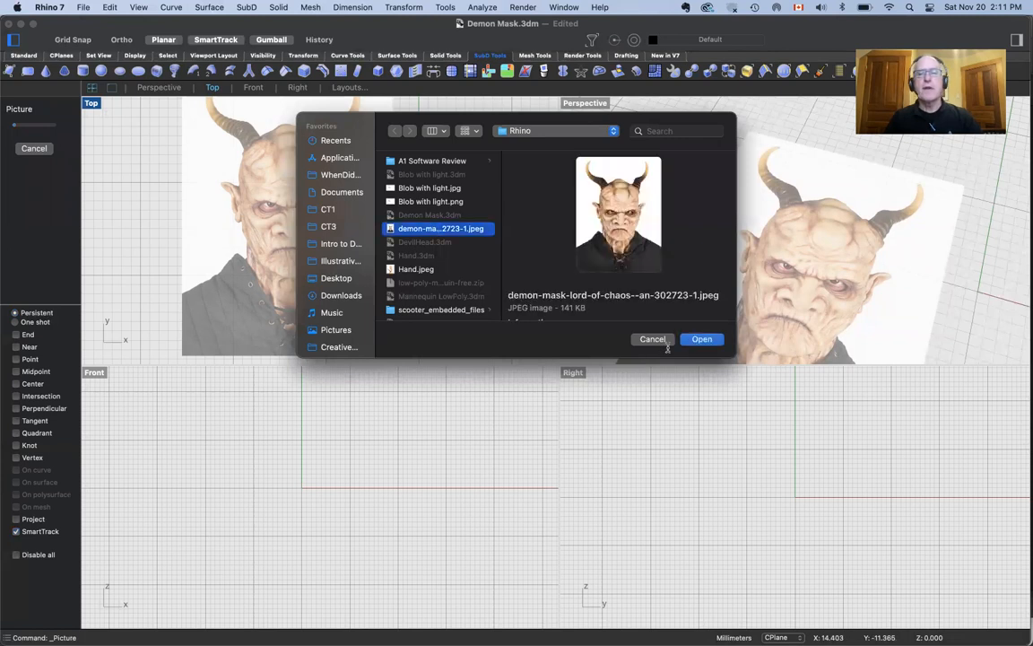
{"action": "left_click", "coordinate": [703, 340]}
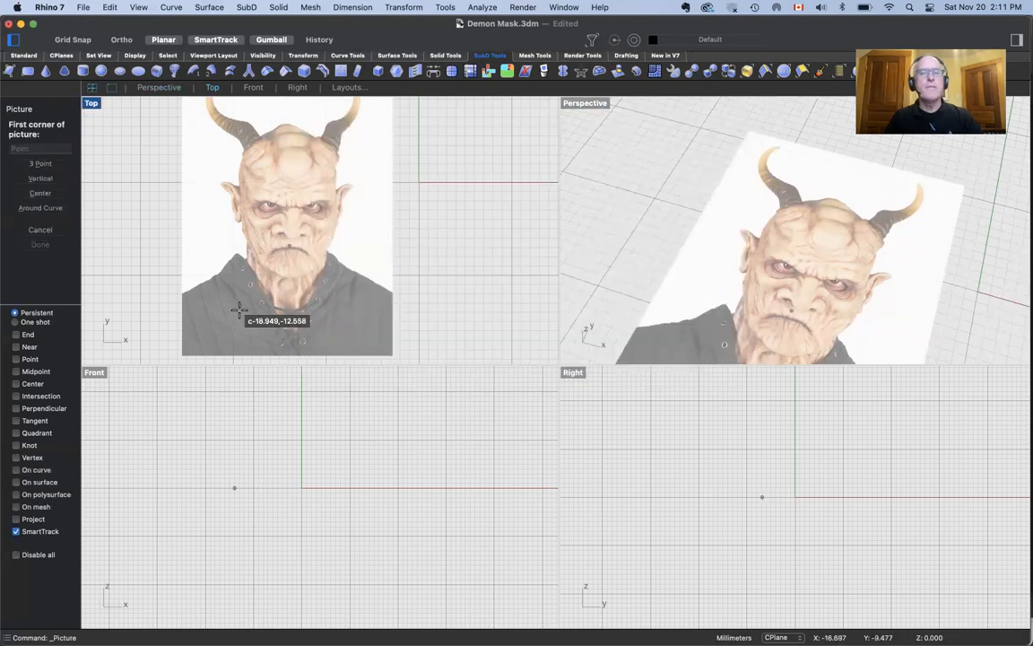
{"action": "left_click", "coordinate": [174, 355]}
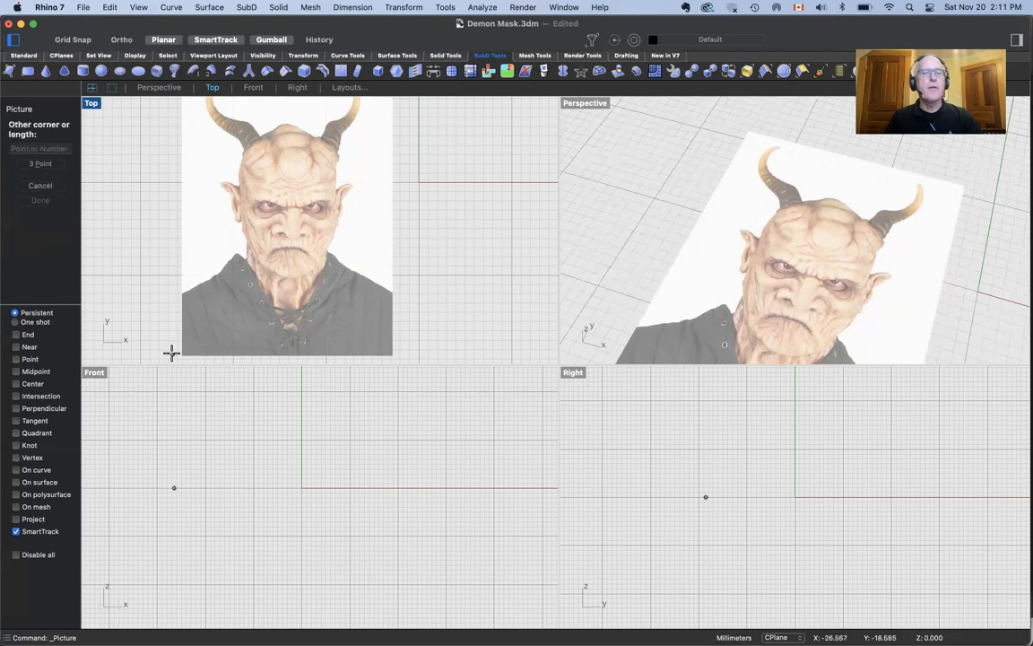
{"action": "left_click", "coordinate": [340, 155]}
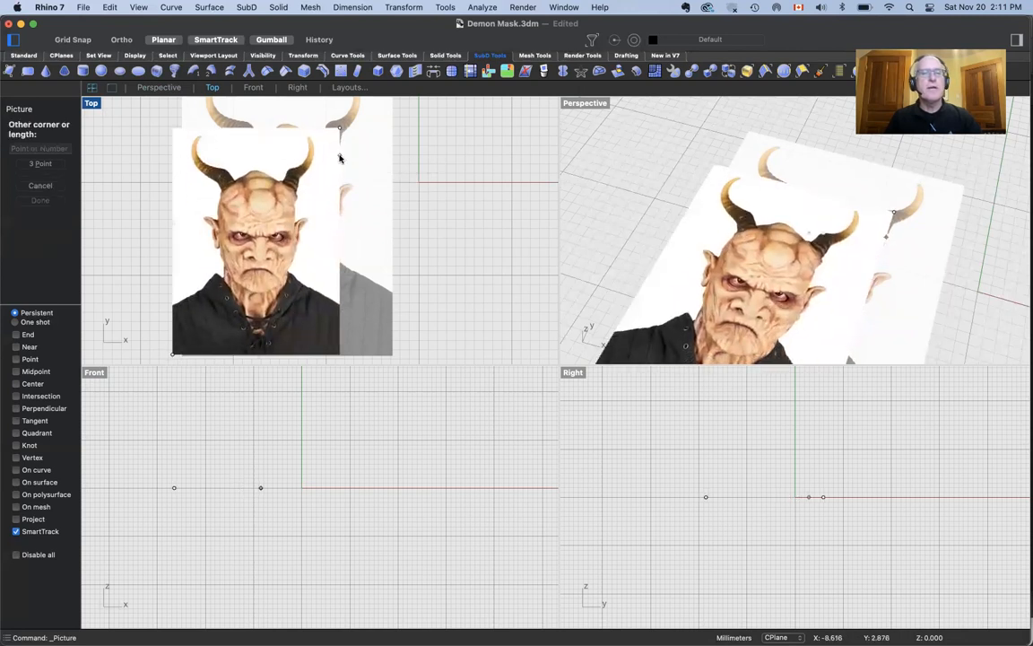
- Delete the newly placed duplicate picture and look at the layer list
{"action": "left_click", "coordinate": [310, 216]}
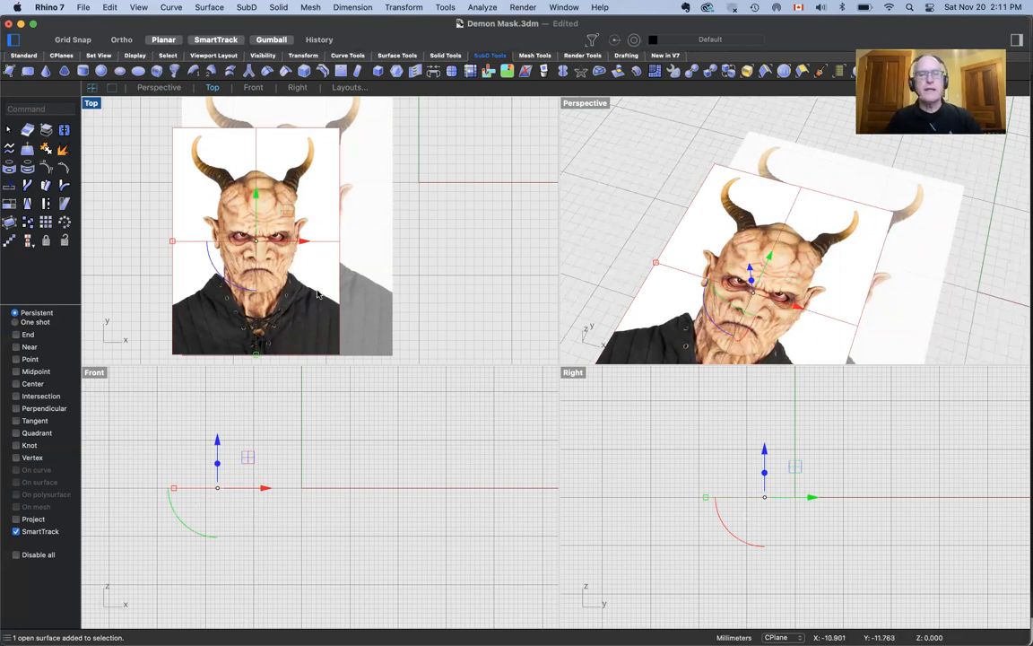
{"action": "key", "text": "Delete"}
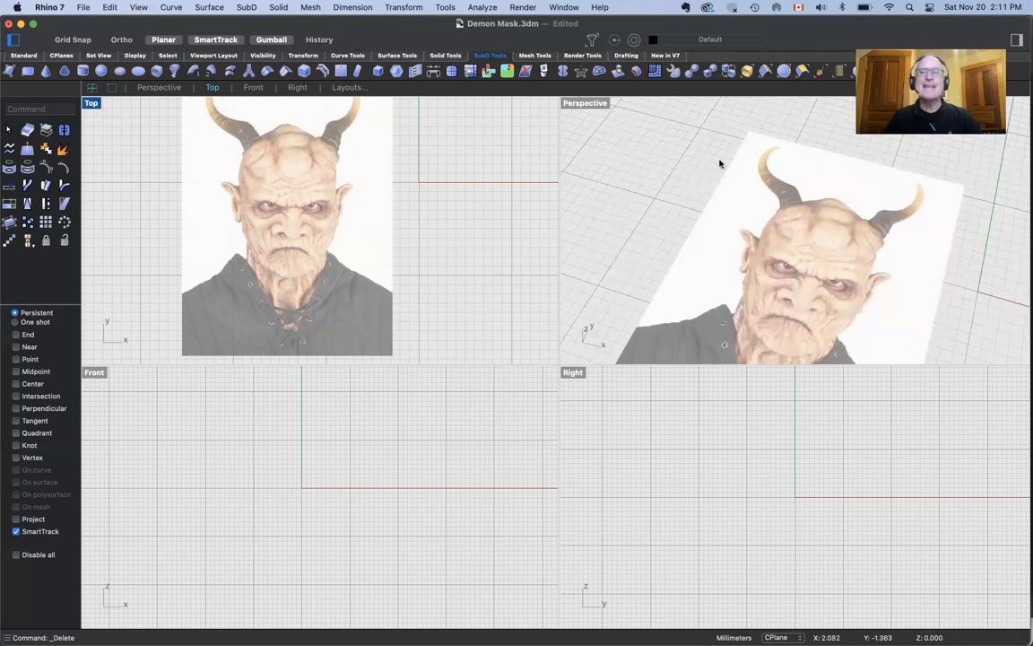
{"action": "left_click", "coordinate": [1016, 41]}
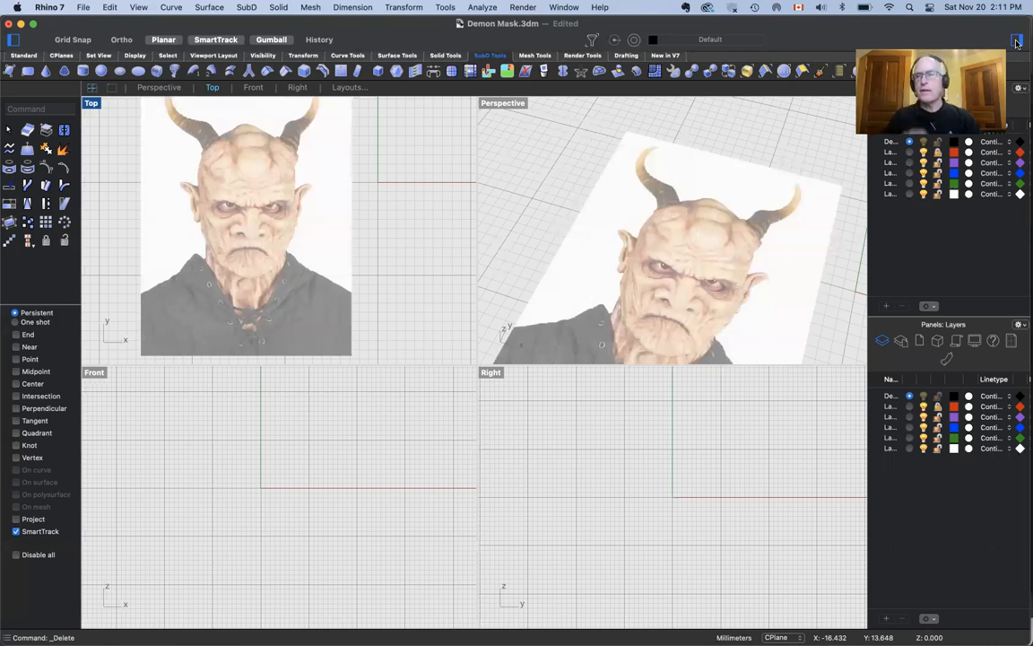
{"action": "left_click", "coordinate": [1017, 42]}
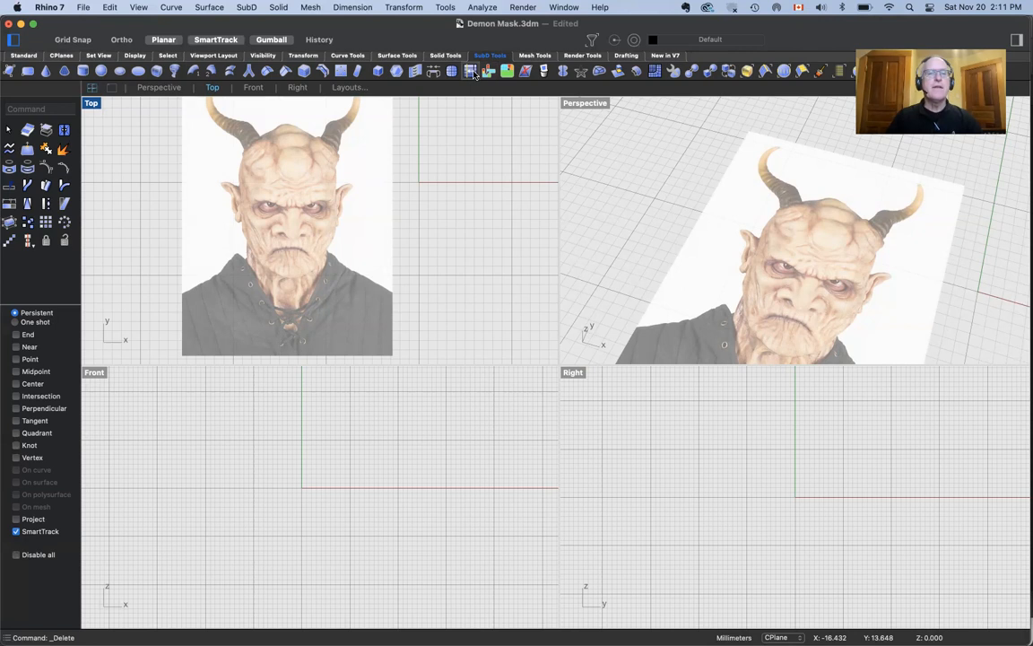
- Maximize the Top view and draw a SubD plane about 12 by 18 mm over the demon's face, with X and Y counts of 2
{"action": "double_click", "coordinate": [91, 104]}
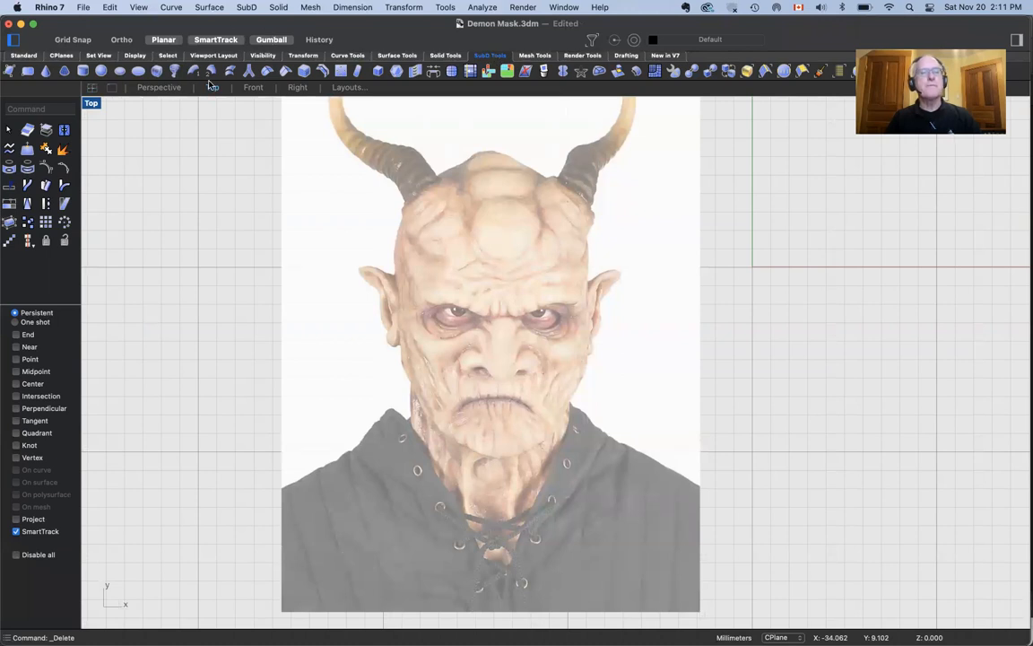
{"action": "left_click", "coordinate": [26, 72]}
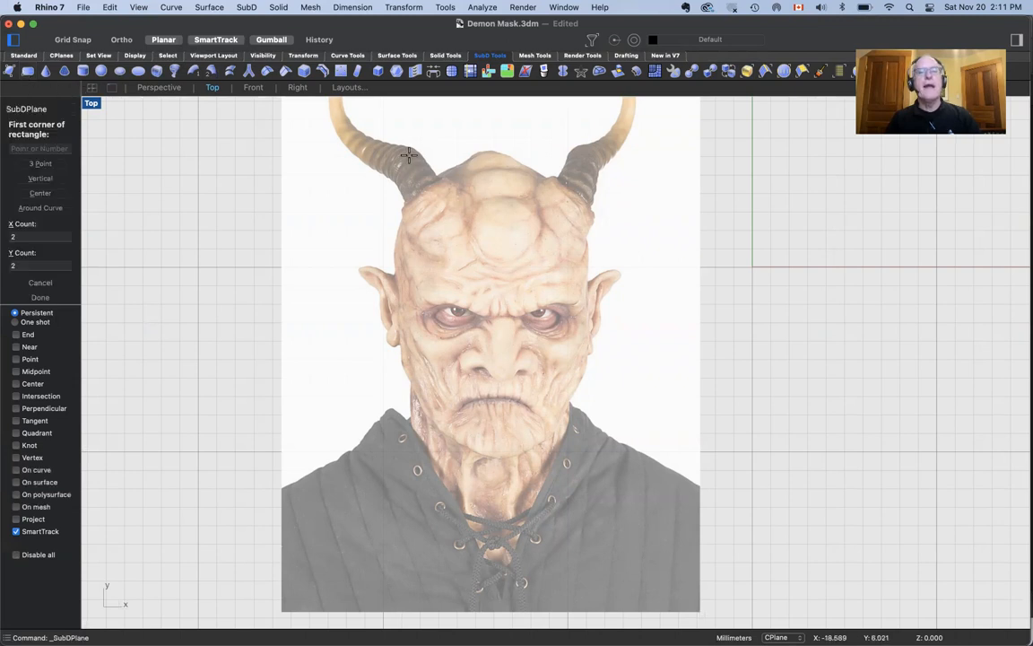
{"action": "left_click", "coordinate": [383, 137]}
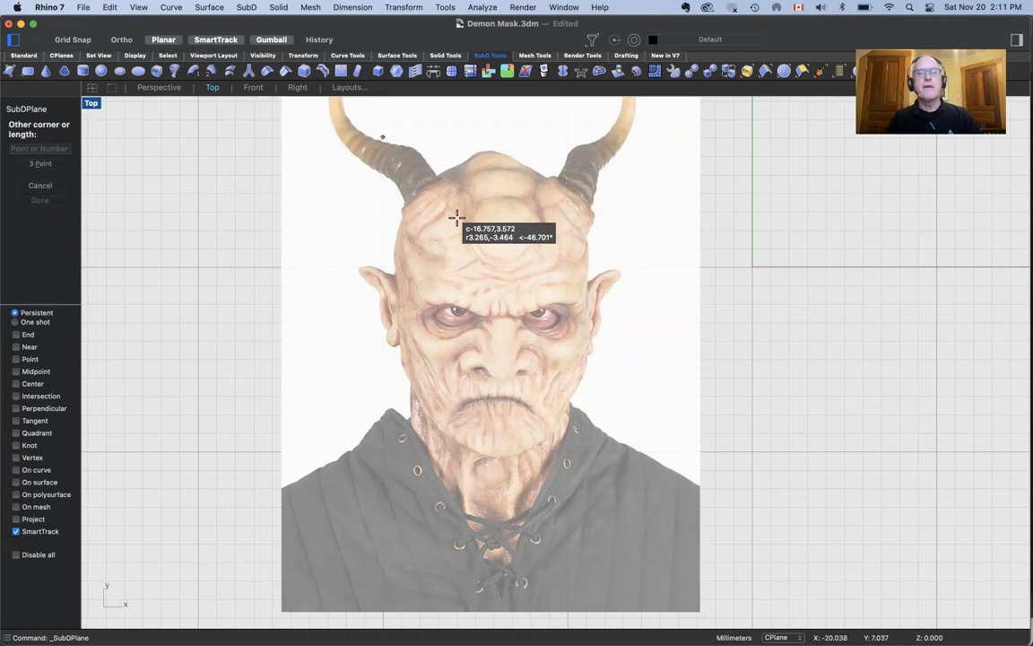
{"action": "left_click", "coordinate": [605, 464]}
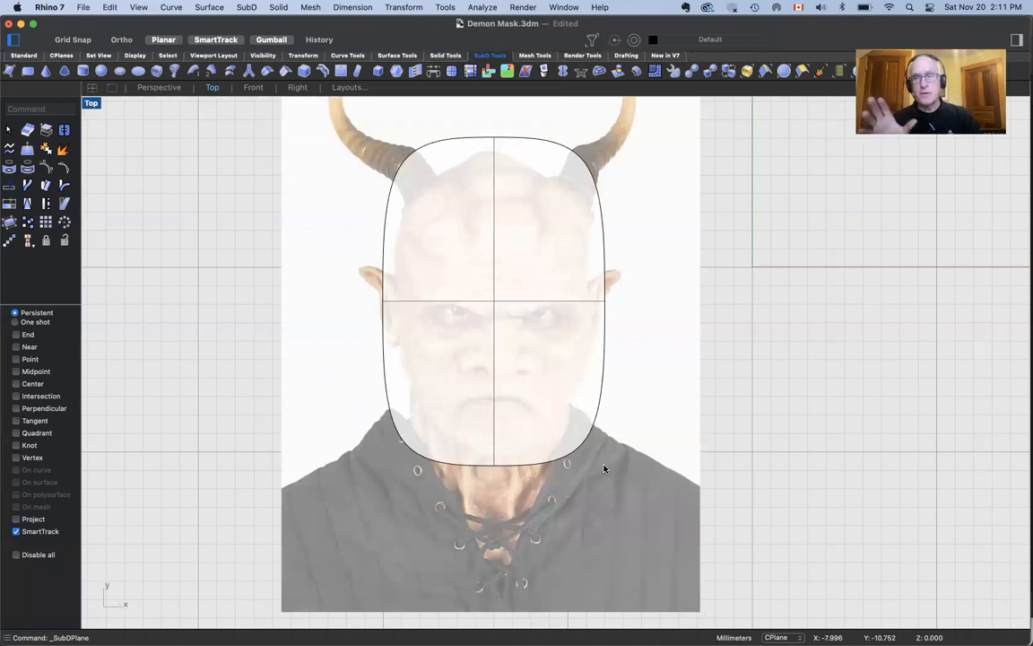
- Compare the SubD plane's flat and smooth displays, ending on the smooth one
{"action": "key", "text": "Tab"}
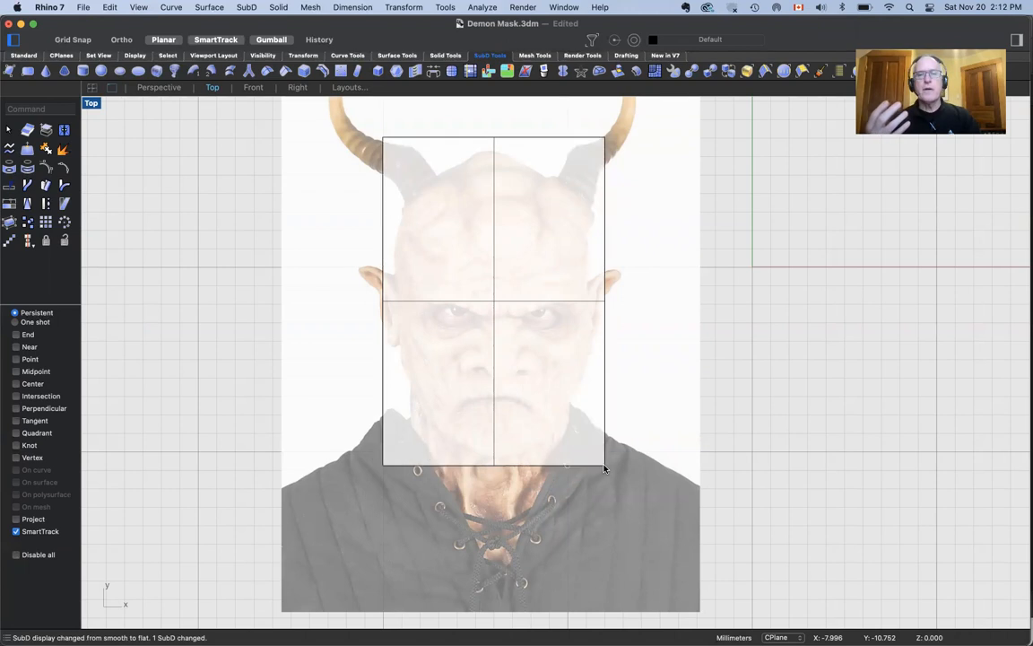
{"action": "key", "text": "Tab"}
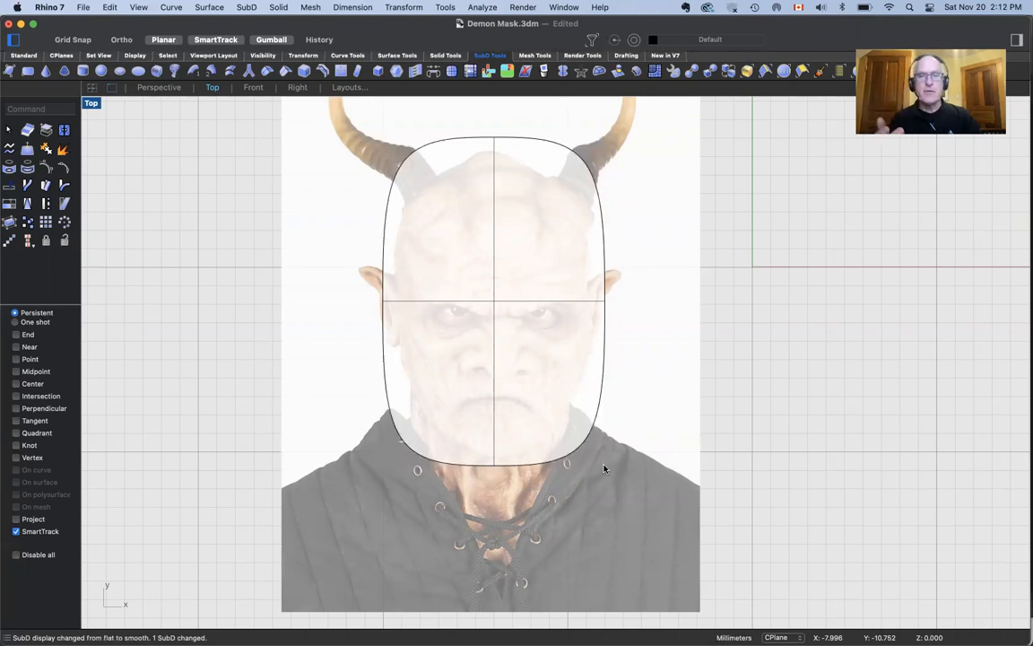
{"action": "key", "text": "Tab"}
{"action": "key", "text": "Tab"}
{"action": "key", "text": "Tab"}
{"action": "key", "text": "Tab"}
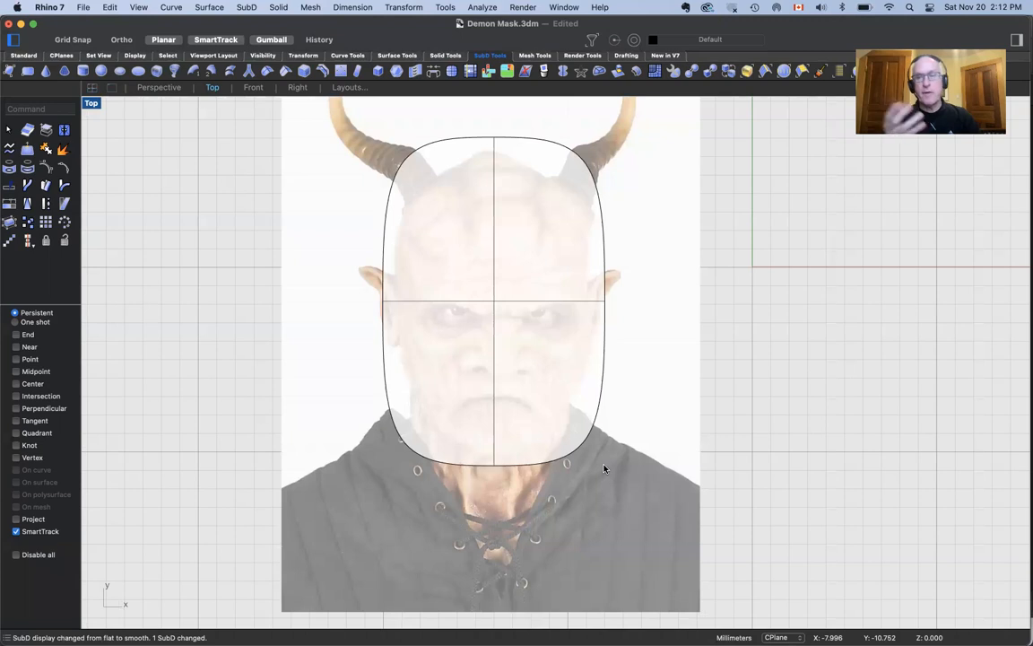
- Open the example file Blob with light.3dm and set its Perspective view to Rendered display
{"action": "key", "text": "super+o"}
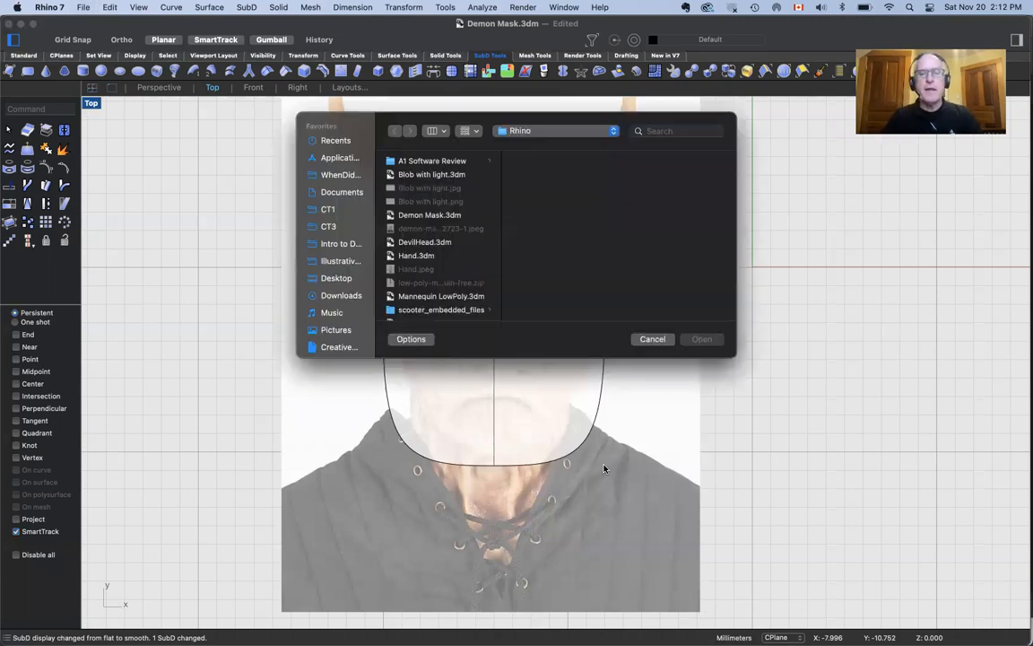
{"action": "scroll", "coordinate": [410, 252], "scroll_direction": "down", "scroll_amount": 2}
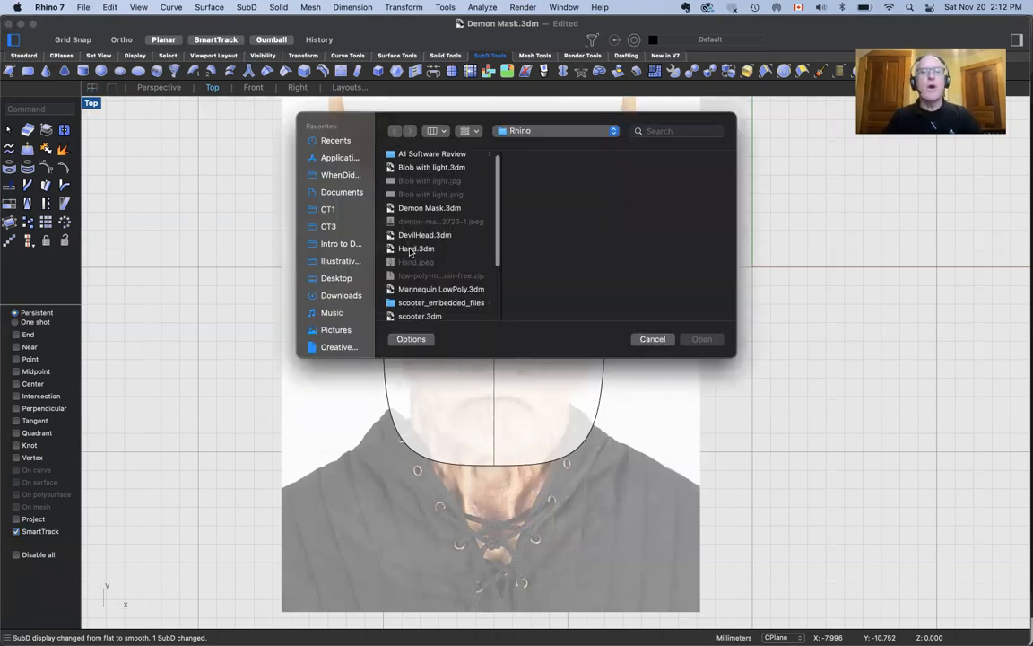
{"action": "scroll", "coordinate": [410, 252], "scroll_direction": "down", "scroll_amount": 5}
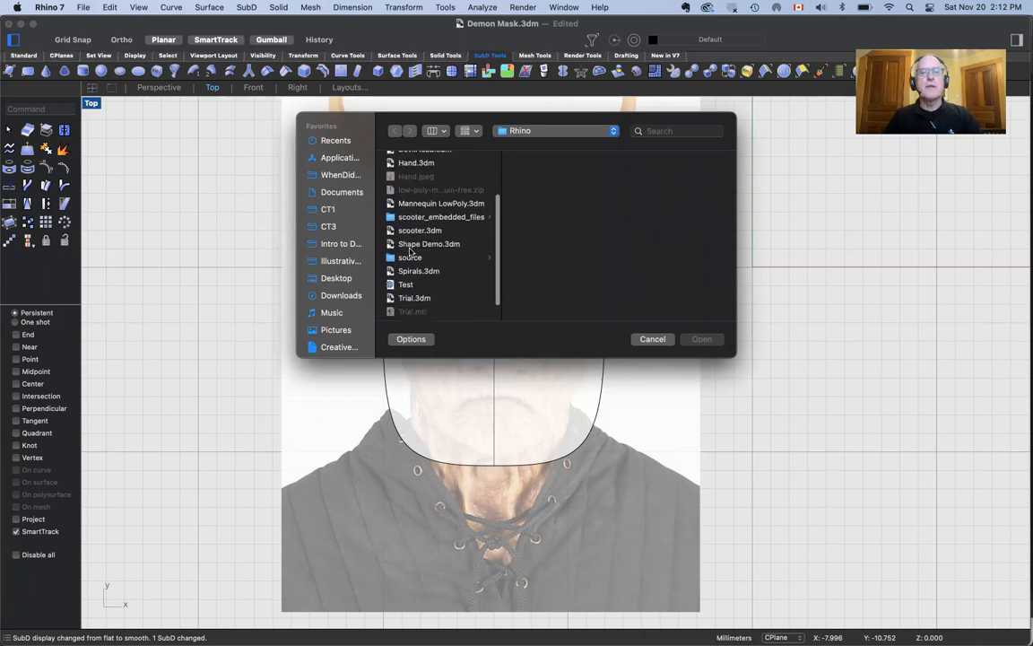
{"action": "scroll", "coordinate": [461, 298], "scroll_direction": "down", "scroll_amount": 2}
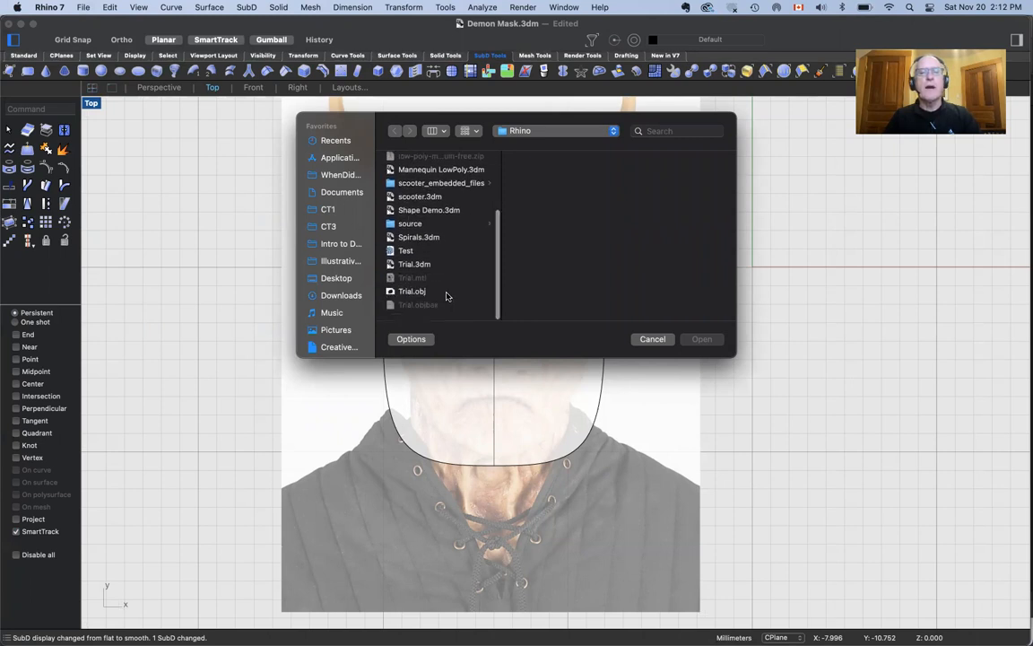
{"action": "scroll", "coordinate": [445, 297], "scroll_direction": "up", "scroll_amount": 4}
{"action": "scroll", "coordinate": [447, 296], "scroll_direction": "up", "scroll_amount": 3}
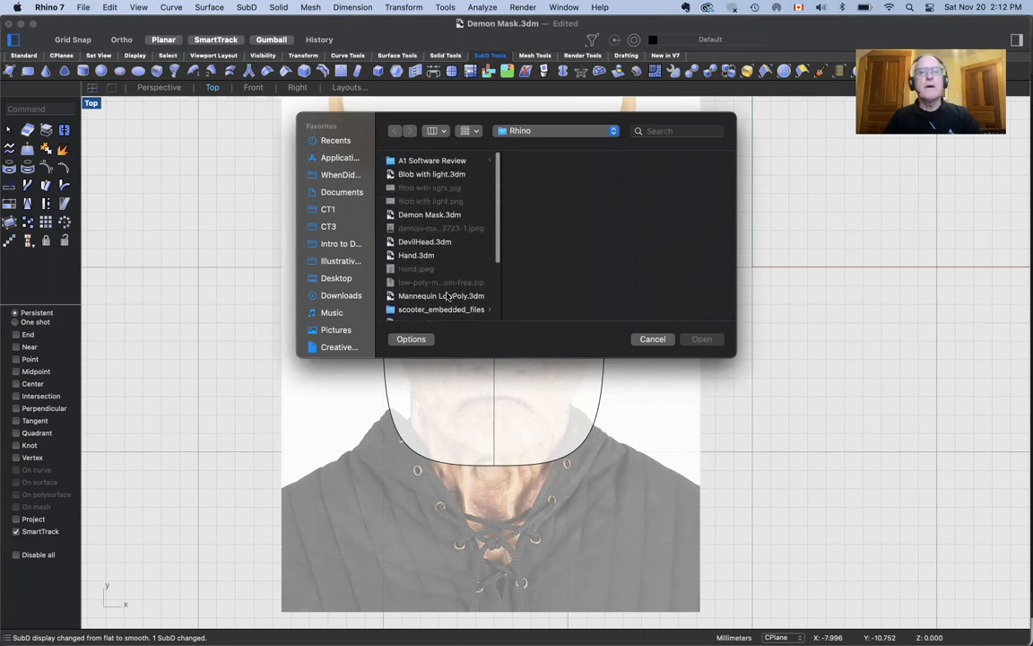
{"action": "double_click", "coordinate": [439, 176]}
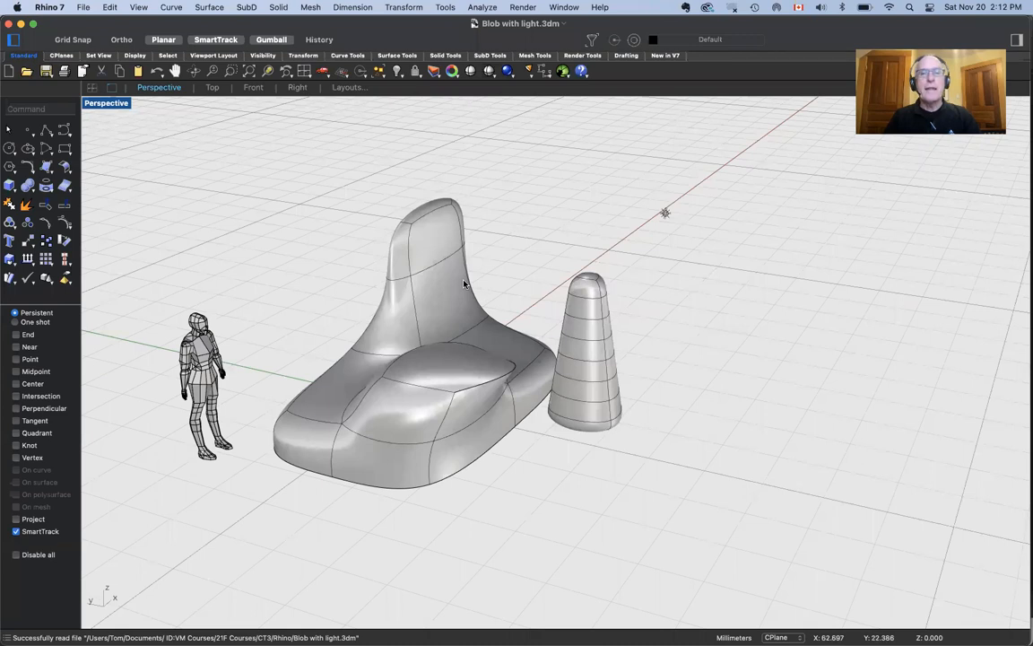
{"action": "right_click", "coordinate": [468, 289]}
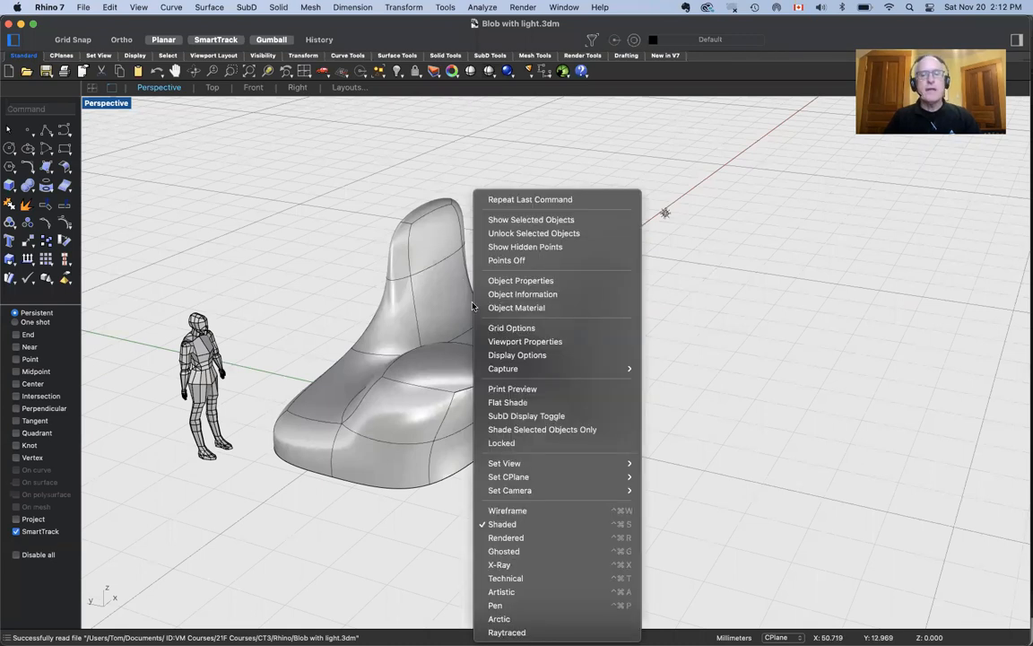
{"action": "left_click", "coordinate": [517, 537]}
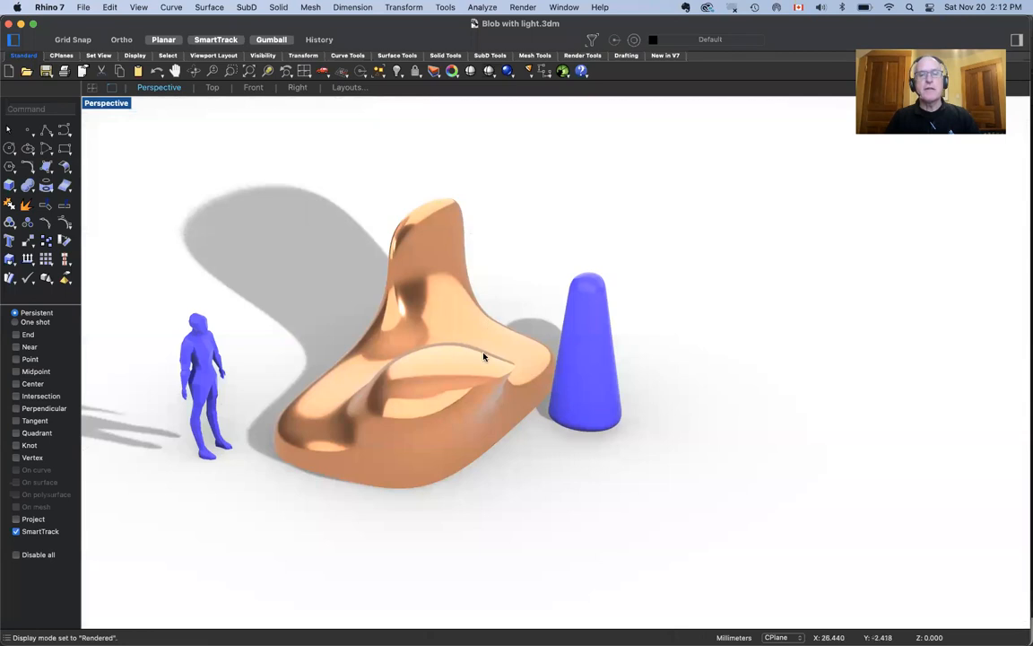
- Compare the flat and smooth SubD displays of the rendered blob model and examine it from the opposite side
{"action": "key", "text": "Tab"}
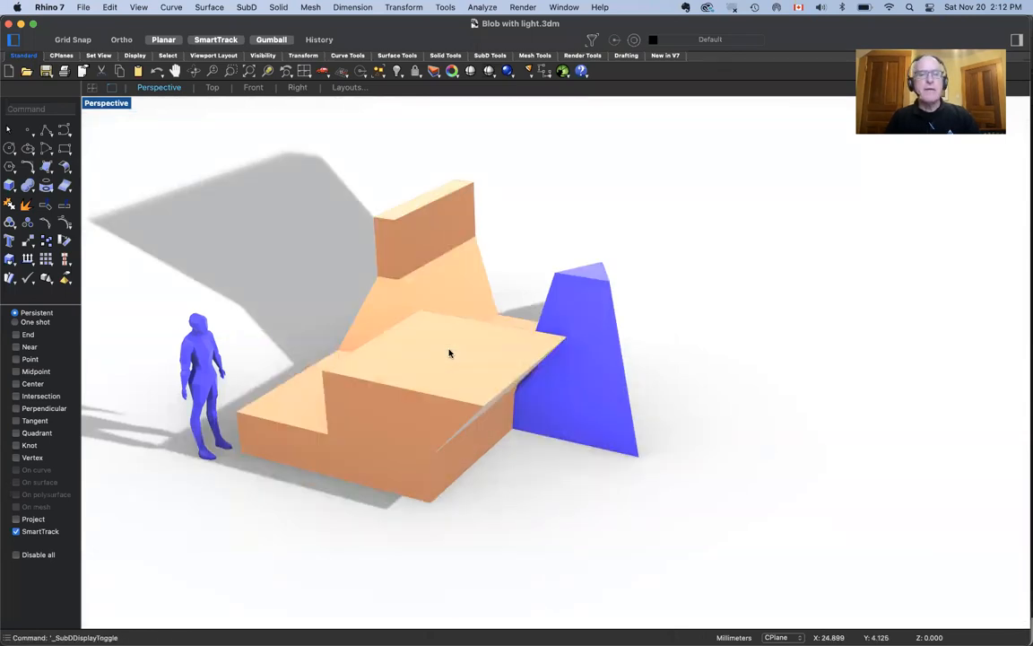
{"action": "key", "text": "Tab"}
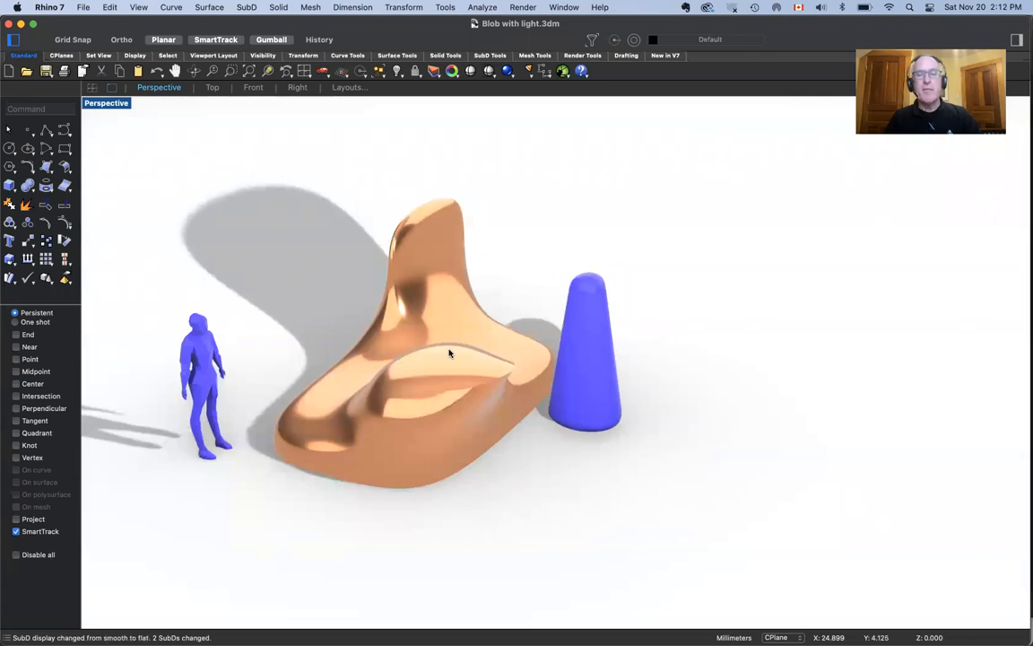
{"action": "key", "text": "Tab"}
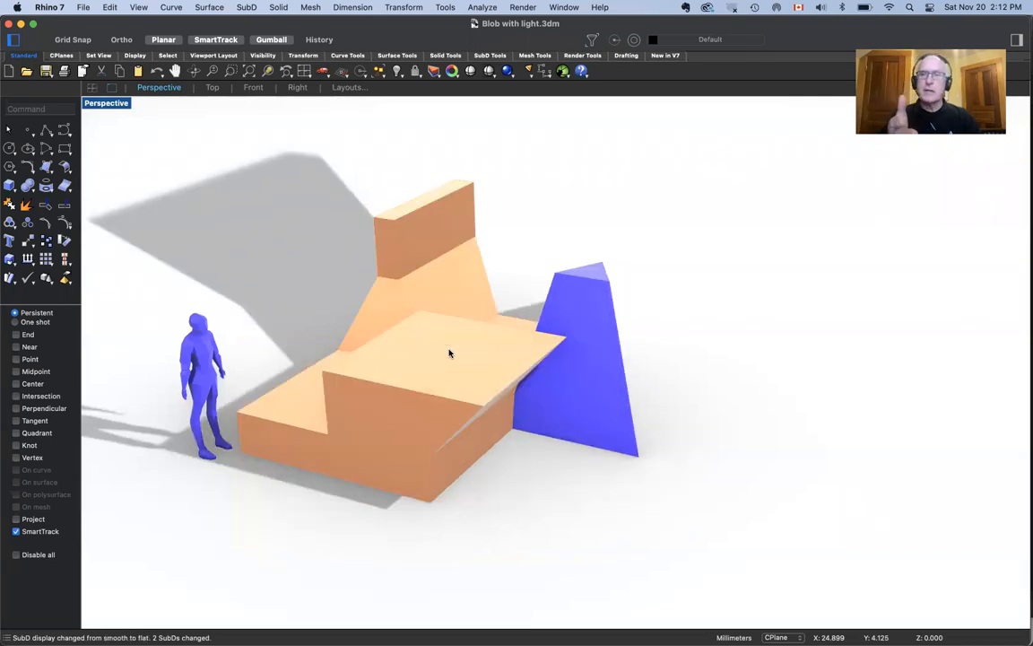
{"action": "key", "text": "Tab"}
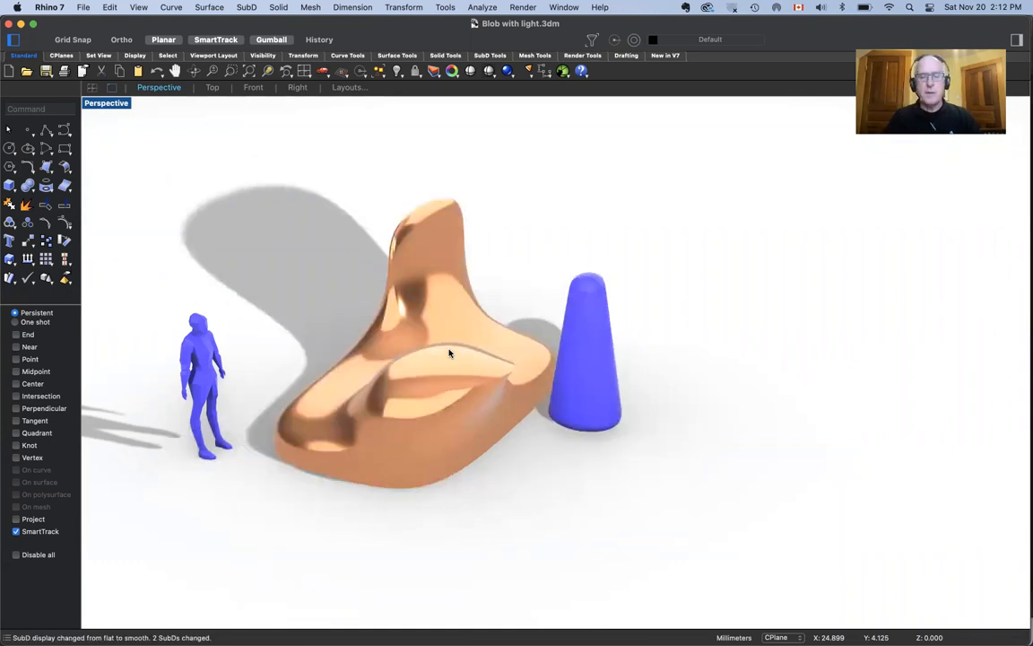
{"action": "scroll", "coordinate": [477, 372], "scroll_direction": "right", "scroll_amount": 10}
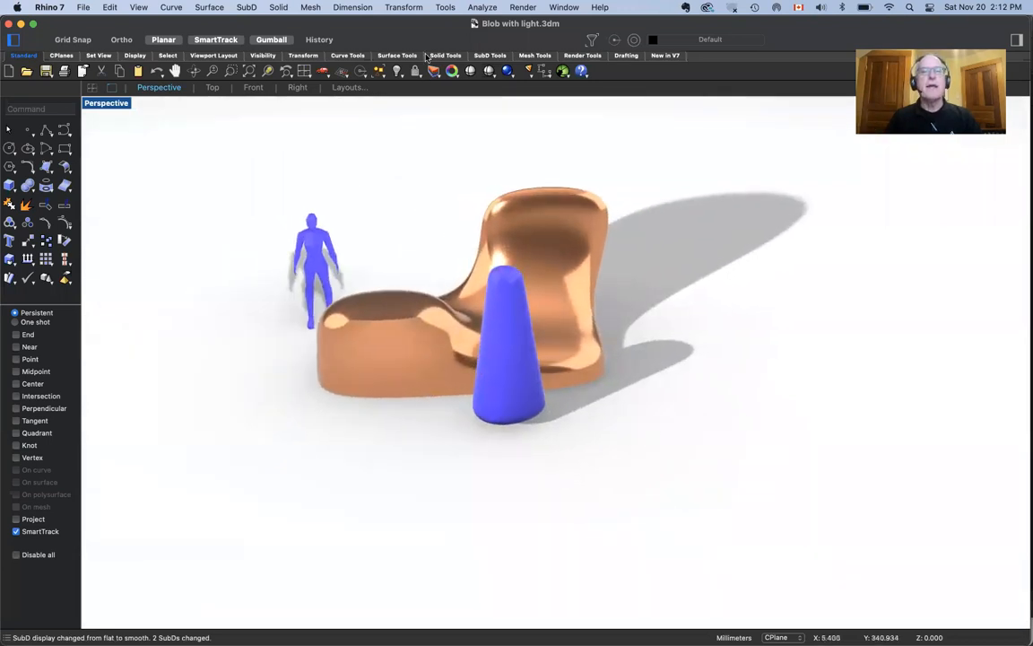
- Return to the Demon Mask.3dm document and select the SubD plane over the face
{"action": "left_click", "coordinate": [564, 8]}
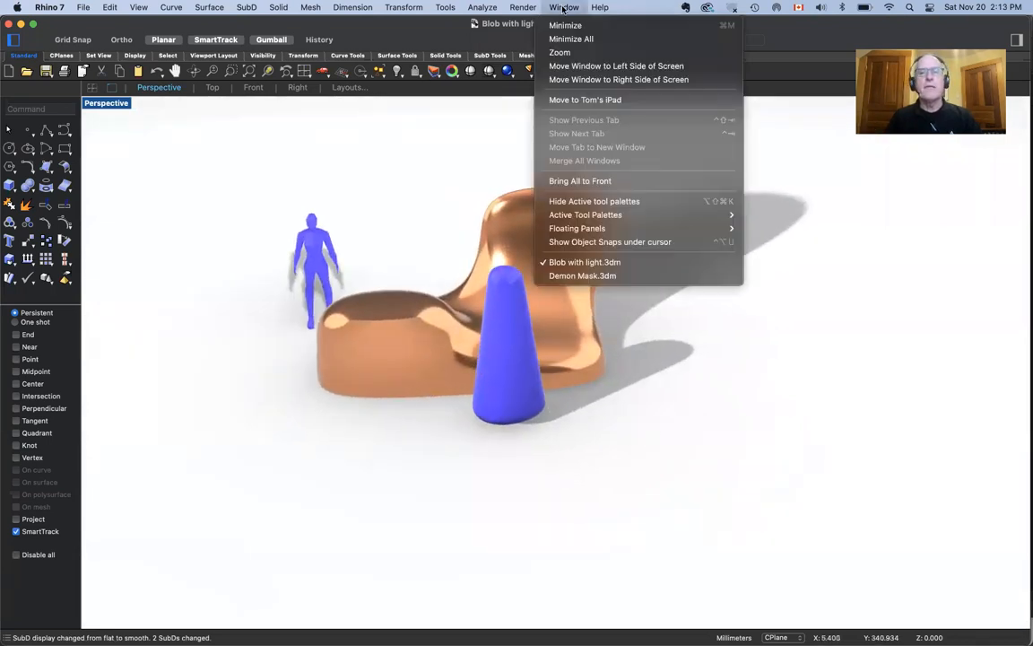
{"action": "left_click", "coordinate": [594, 276]}
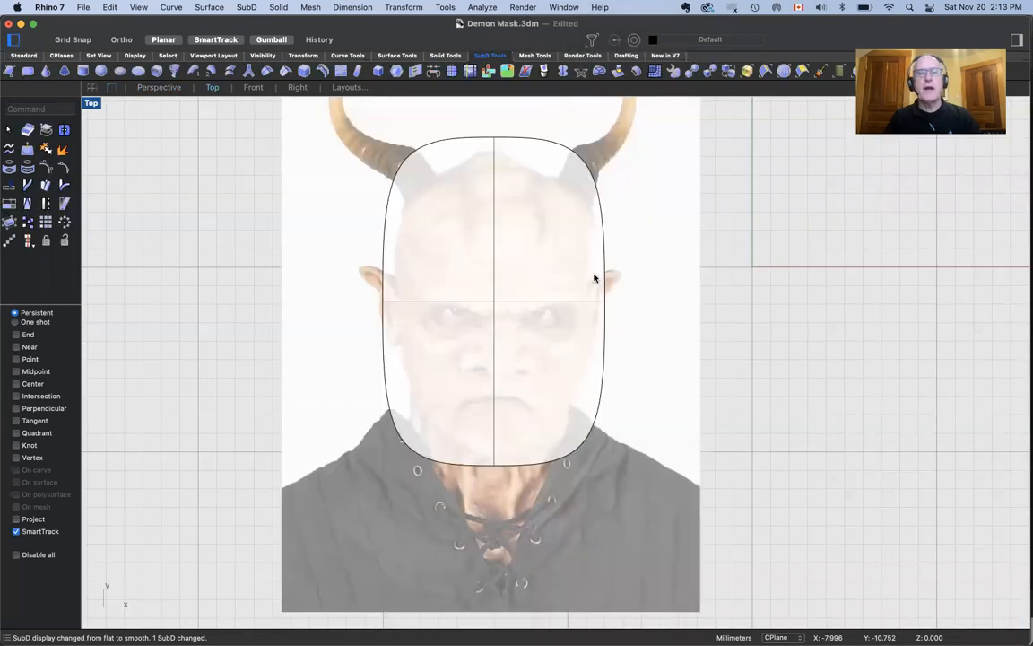
{"action": "left_click", "coordinate": [554, 261]}
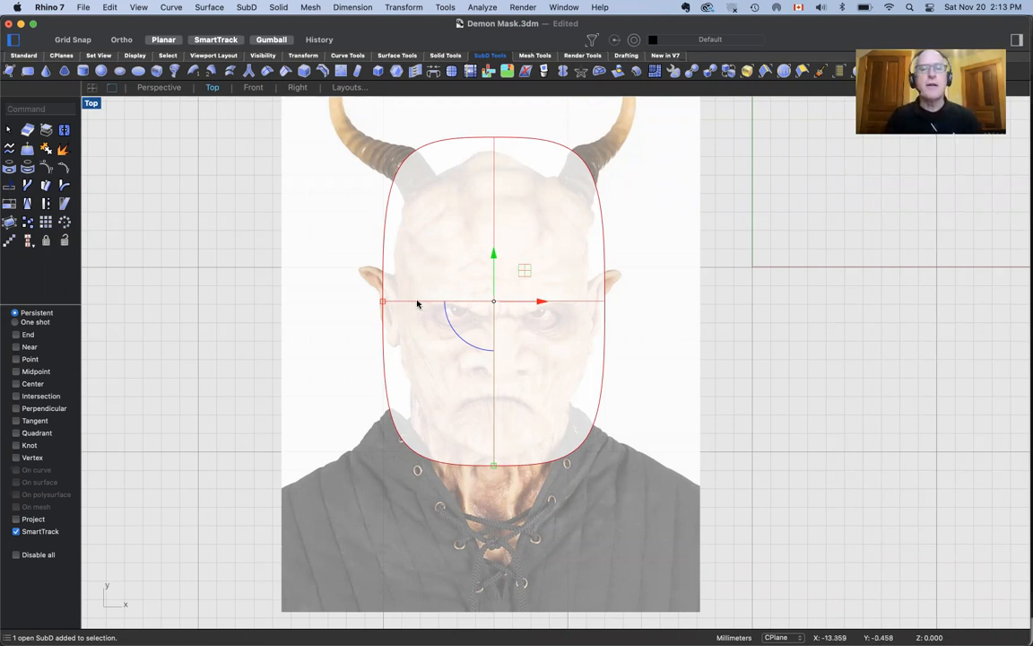
- Scale the SubD plane narrower in X and shorter in Y until it fits the demon's face in the Top view
{"action": "mouse_move", "coordinate": [383, 303]}
{"action": "left_mouse_down"}
{"action": "mouse_move", "coordinate": [413, 301]}
{"action": "mouse_move", "coordinate": [393, 303]}
{"action": "left_mouse_up"}
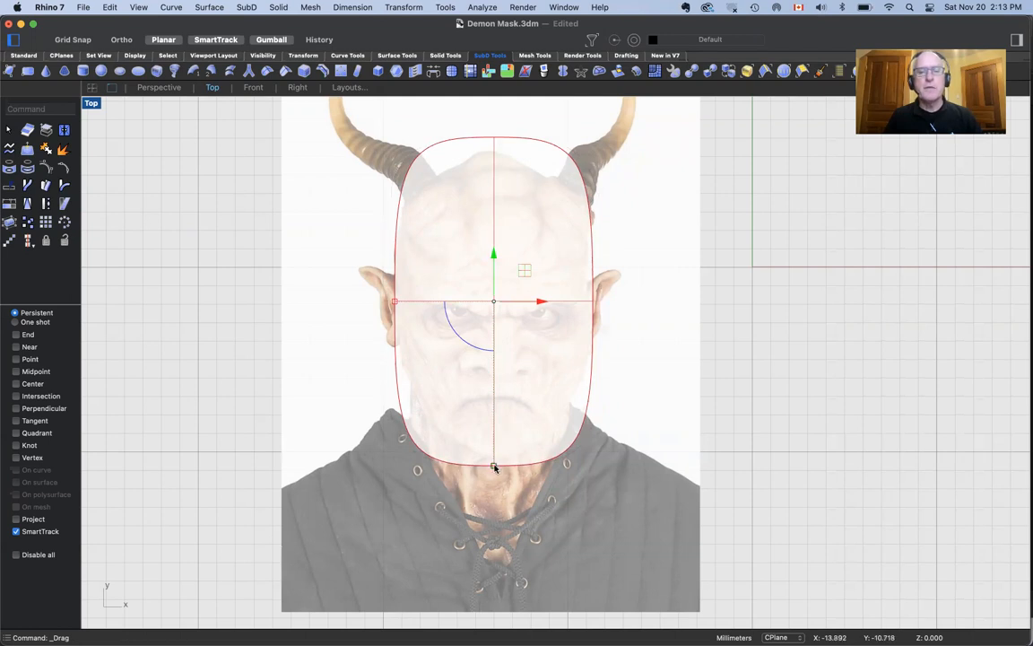
{"action": "left_click_drag", "start_coordinate": [492, 467], "coordinate": [491, 454]}
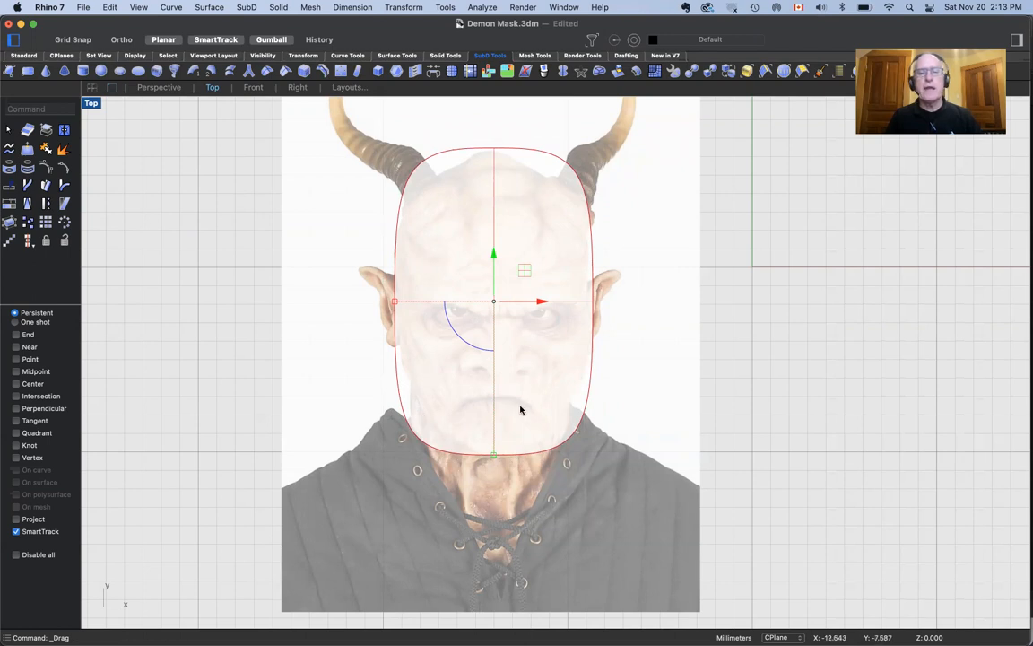
{"action": "left_click", "coordinate": [637, 330]}
- Subdivide the SubD plane once, then try a second subdivision and undo it
{"action": "left_click", "coordinate": [529, 352]}
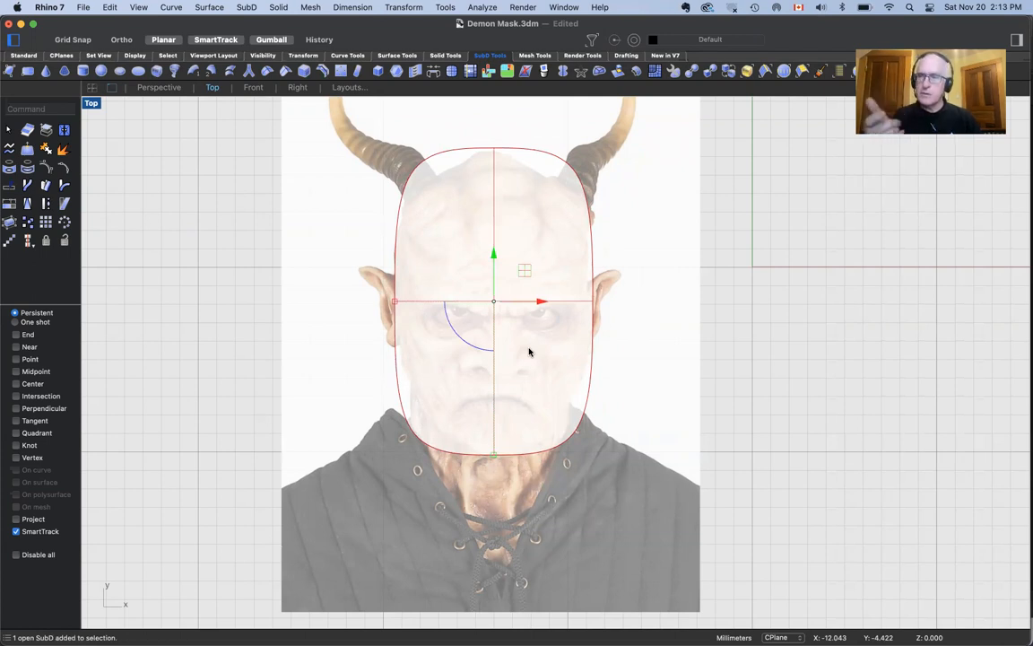
{"action": "left_click", "coordinate": [451, 72]}
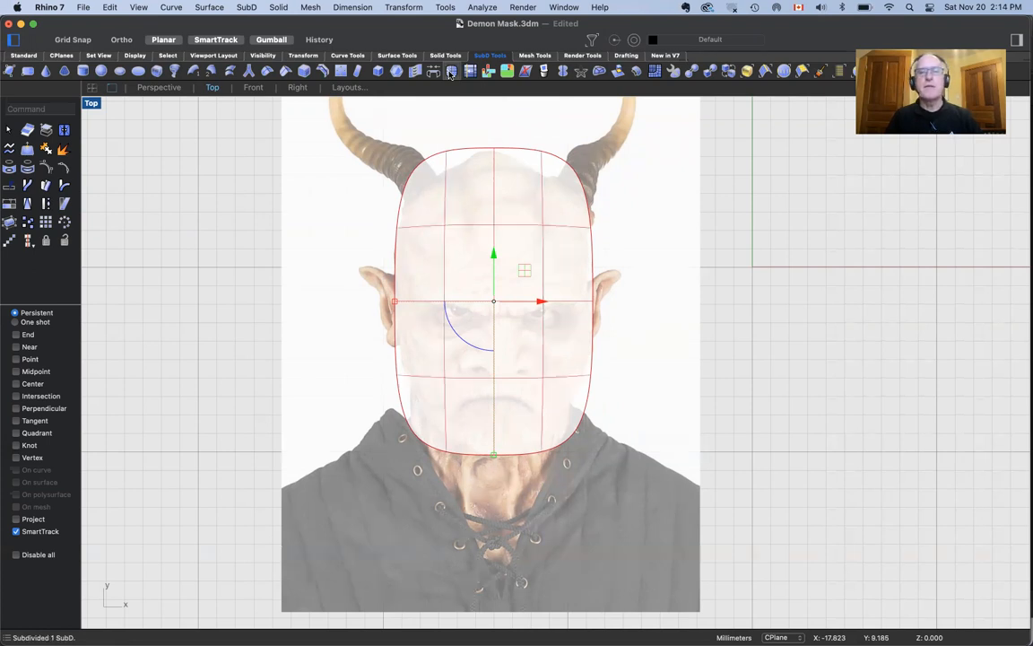
{"action": "left_click", "coordinate": [452, 72]}
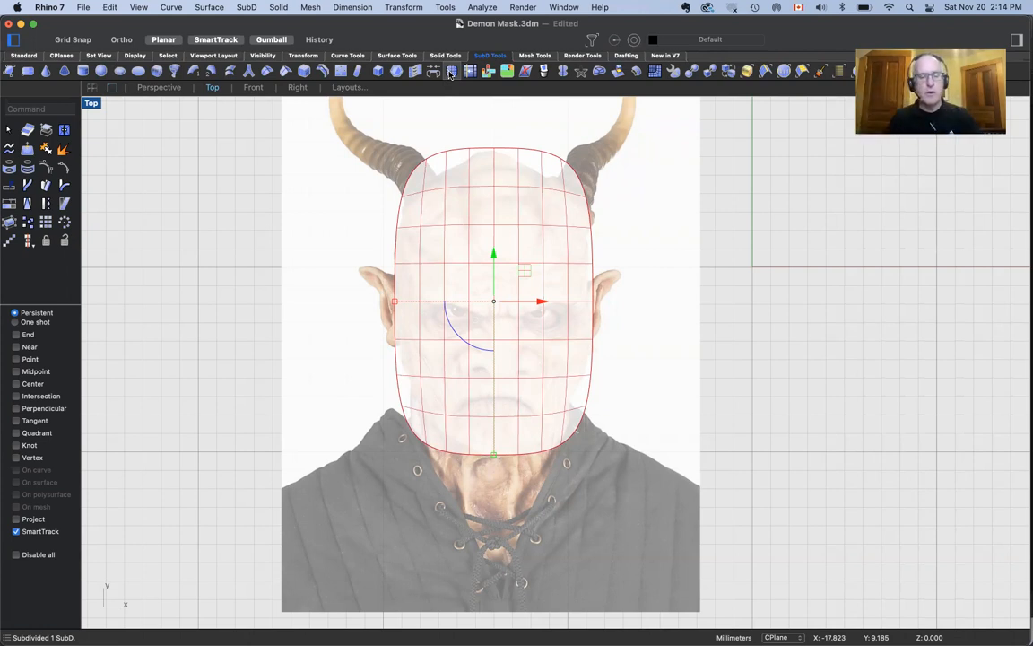
{"action": "key", "text": "super+z"}
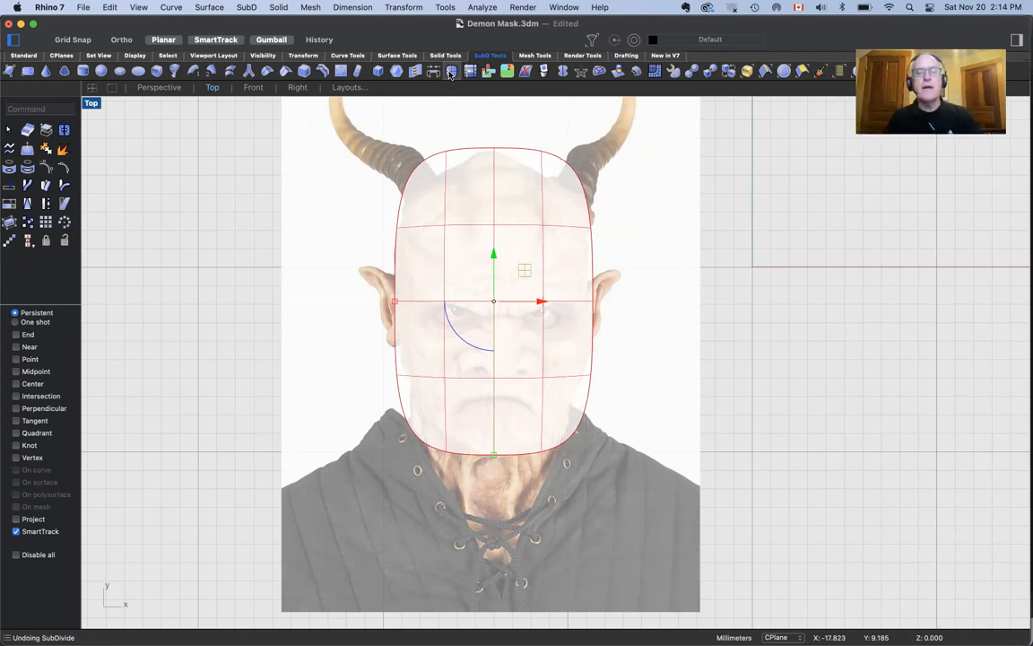
{"action": "left_click", "coordinate": [653, 233]}
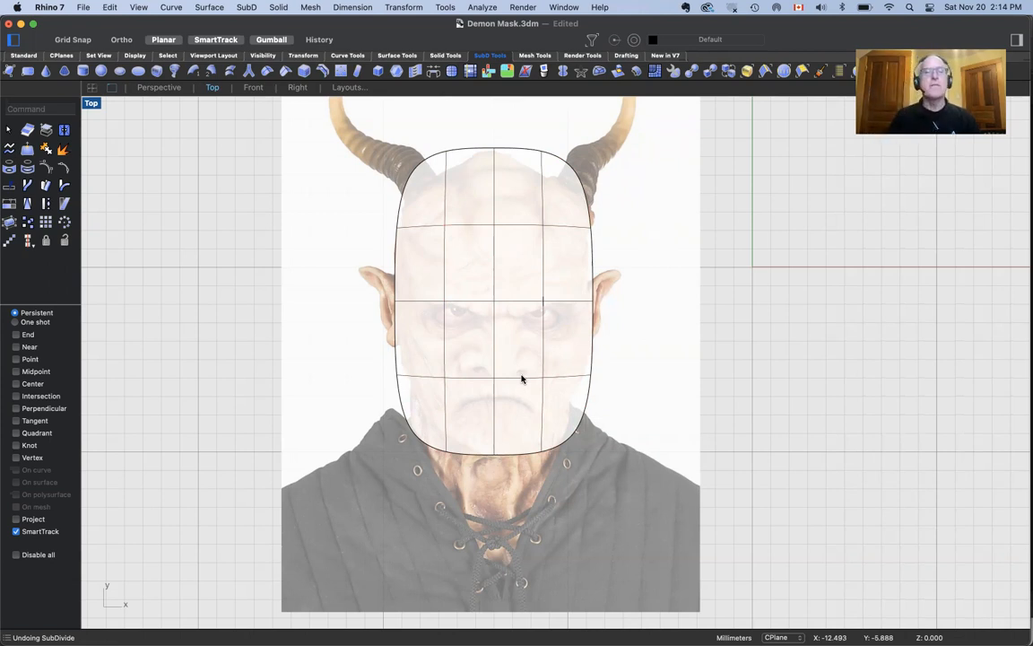
- Insert a full edge loop at mouth level, offset below the horizontal loop under the nose, using the Loop type and absolute offset mode
{"action": "left_click", "coordinate": [522, 382]}
{"action": "key", "text": "Escape"}
{"action": "left_click", "coordinate": [252, 7]}
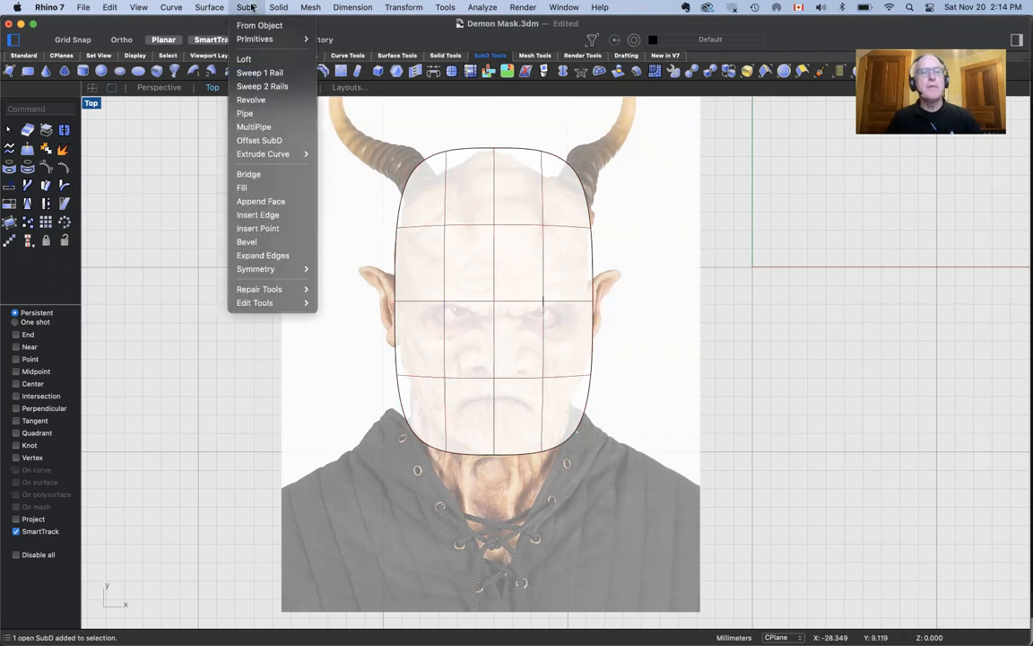
{"action": "left_click", "coordinate": [262, 215]}
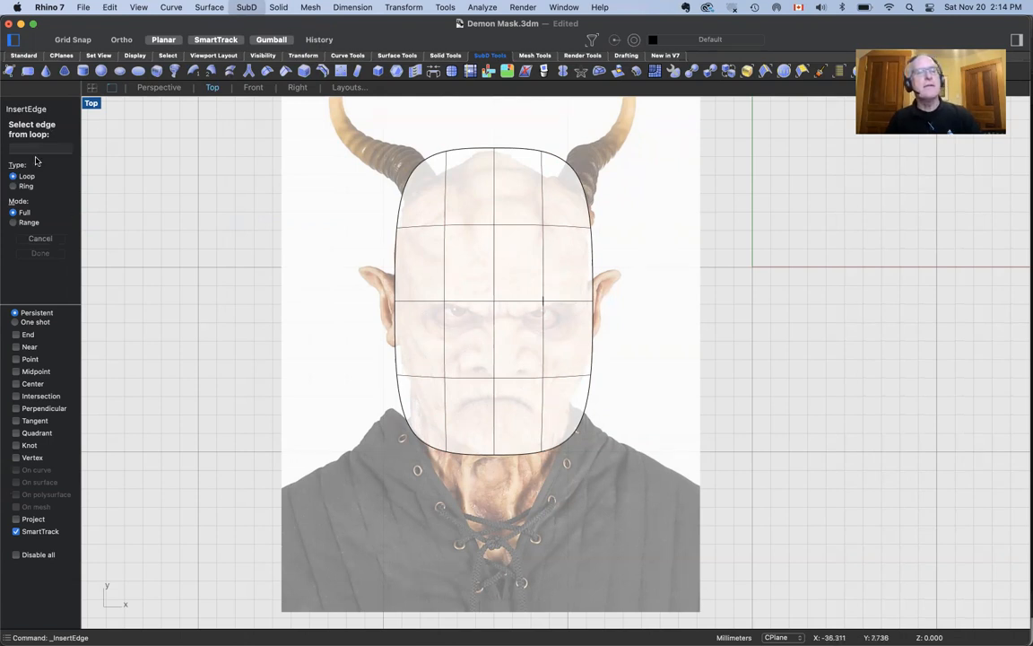
{"action": "left_click", "coordinate": [525, 379]}
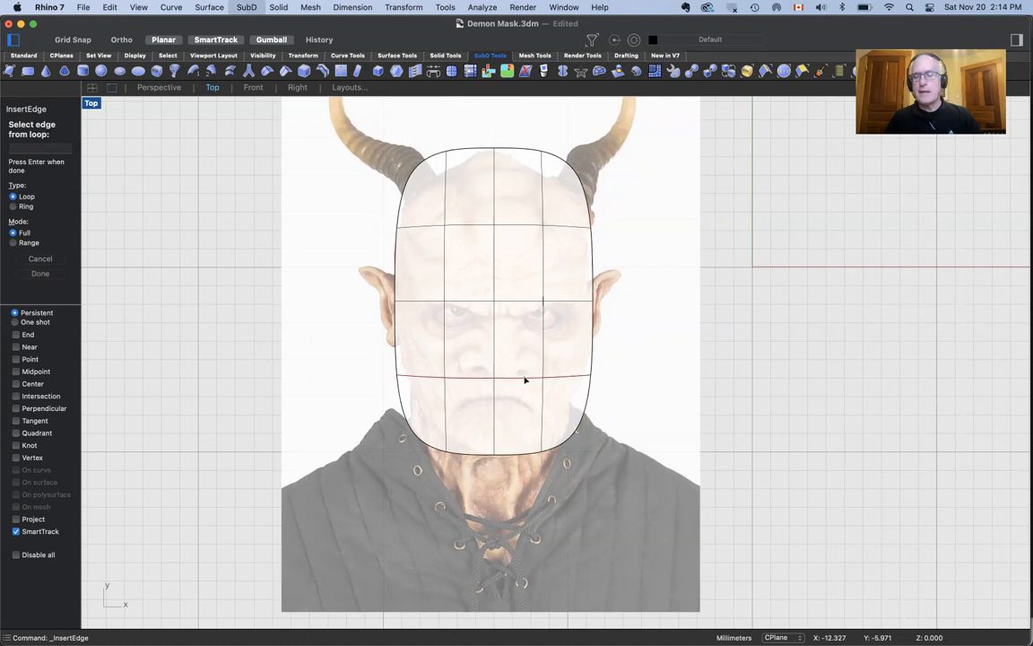
{"action": "key", "text": "Return"}
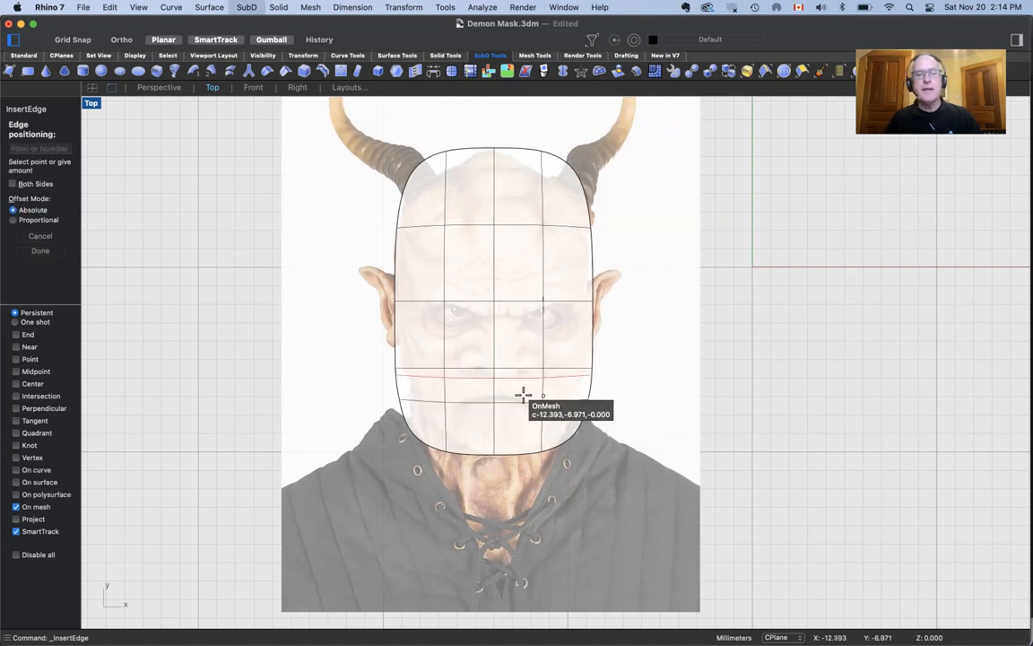
{"action": "left_click", "coordinate": [525, 403]}
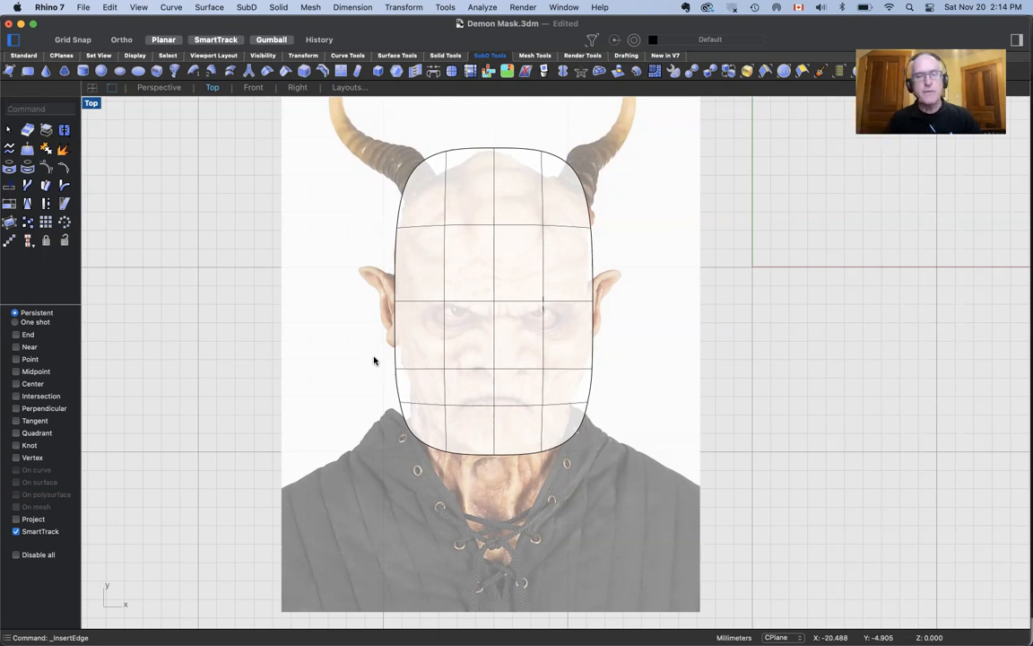
- Scale the horizontal edge loops under the nose and at the mouth inward in X to narrow the jaw
{"action": "left_click_drag", "start_coordinate": [374, 360], "coordinate": [635, 388]}
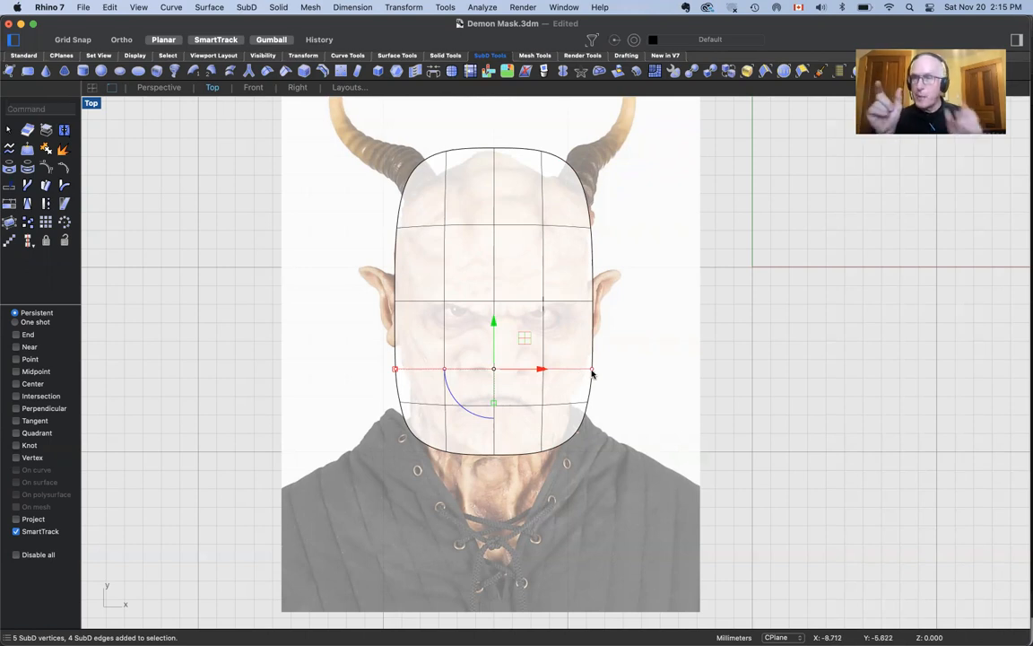
{"action": "left_click_drag", "start_coordinate": [394, 369], "coordinate": [607, 414]}
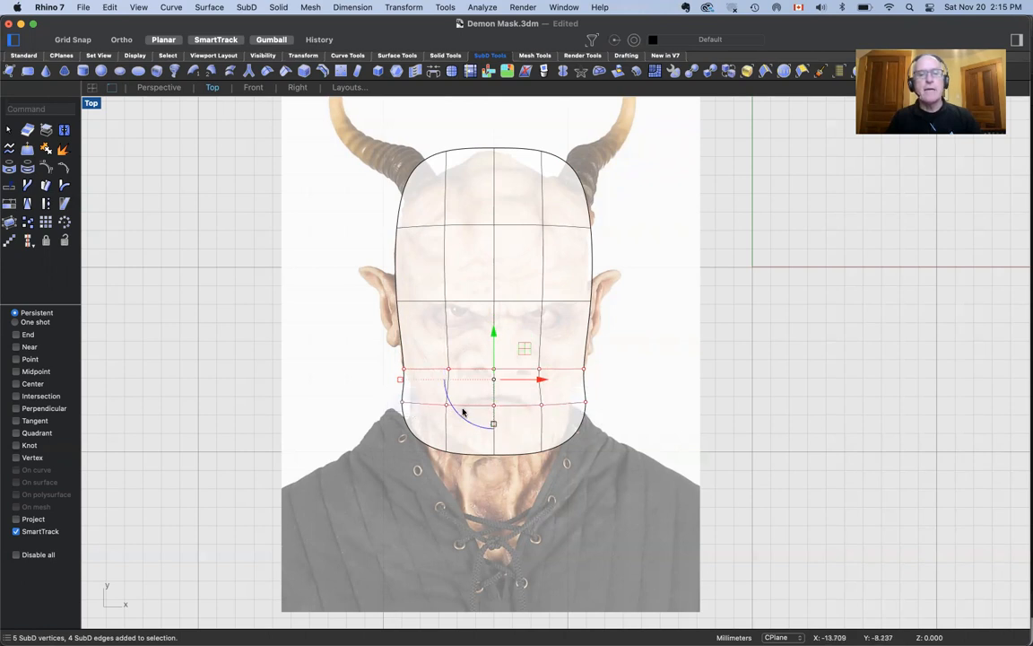
{"action": "left_click_drag", "start_coordinate": [400, 383], "coordinate": [404, 383]}
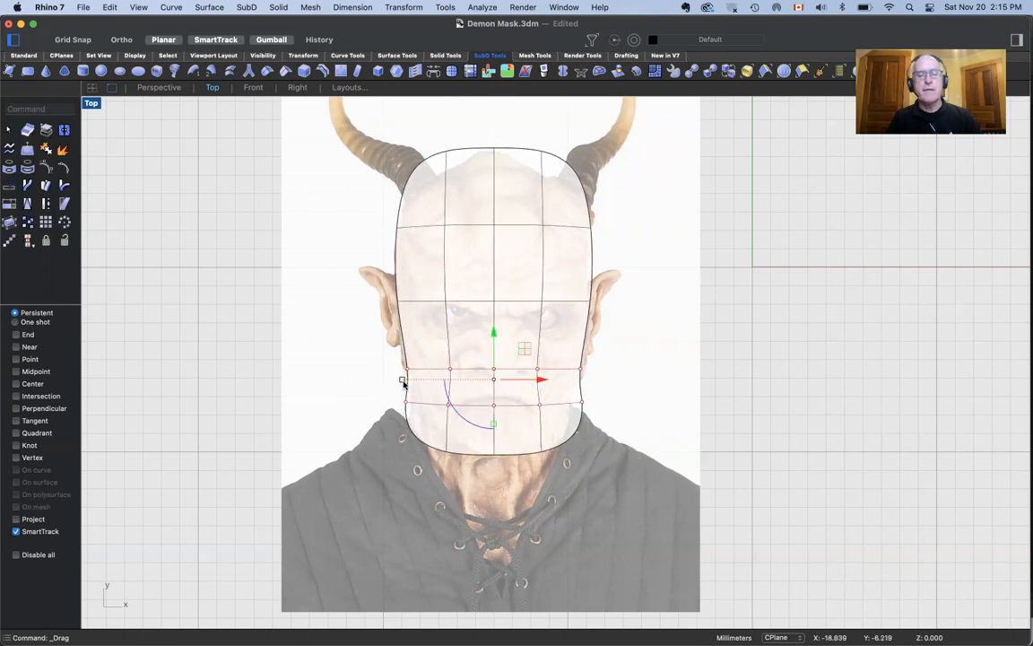
{"action": "right_click", "coordinate": [374, 397]}
{"action": "key", "text": "Escape"}
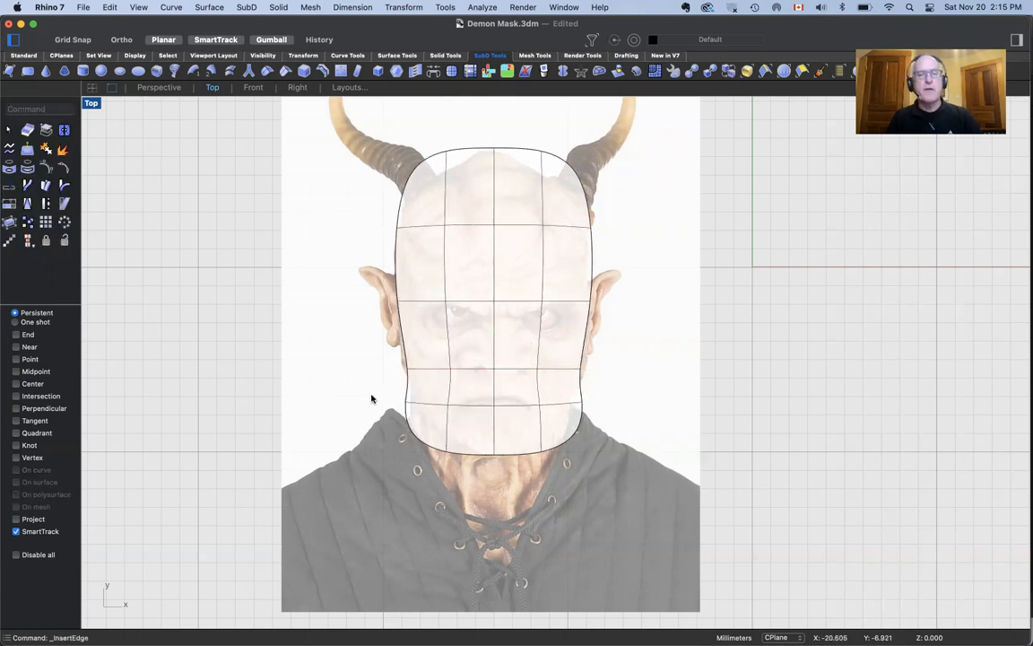
- Scale the mouth loop and the bottom edge loop inward in X to taper the outline to the chin
{"action": "left_click_drag", "start_coordinate": [390, 400], "coordinate": [606, 422]}
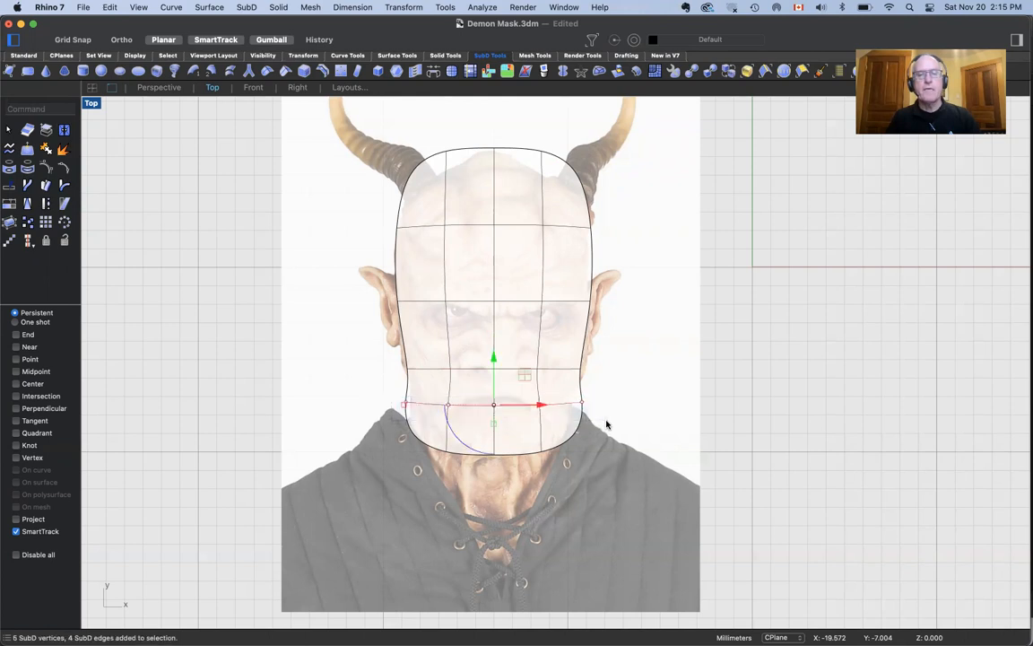
{"action": "left_click_drag", "start_coordinate": [403, 409], "coordinate": [593, 470]}
{"action": "left_click", "coordinate": [391, 420]}
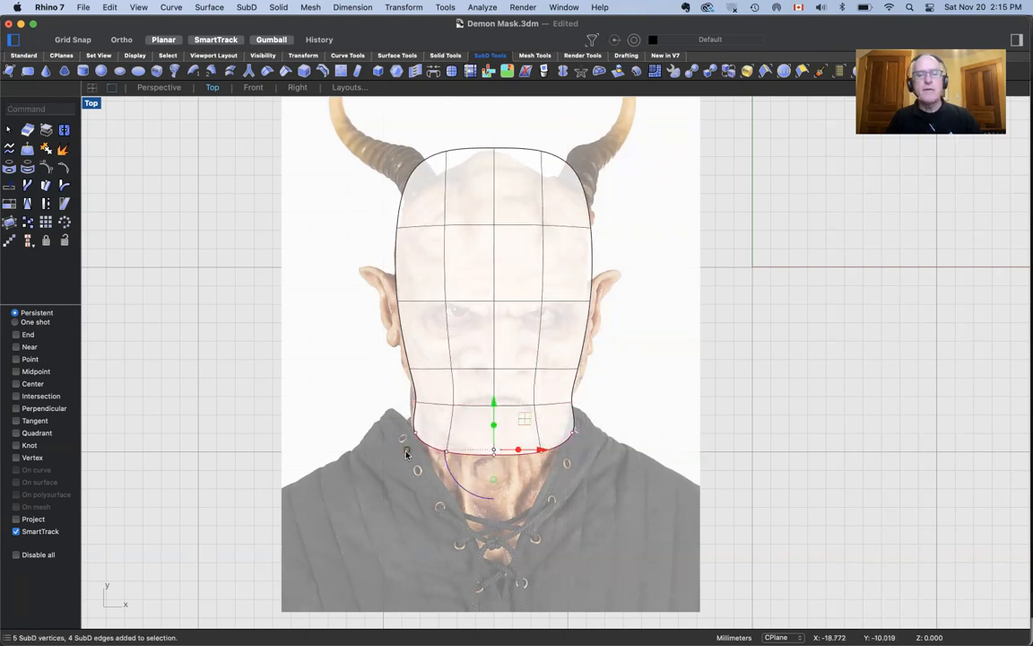
{"action": "left_click_drag", "start_coordinate": [408, 452], "coordinate": [437, 446]}
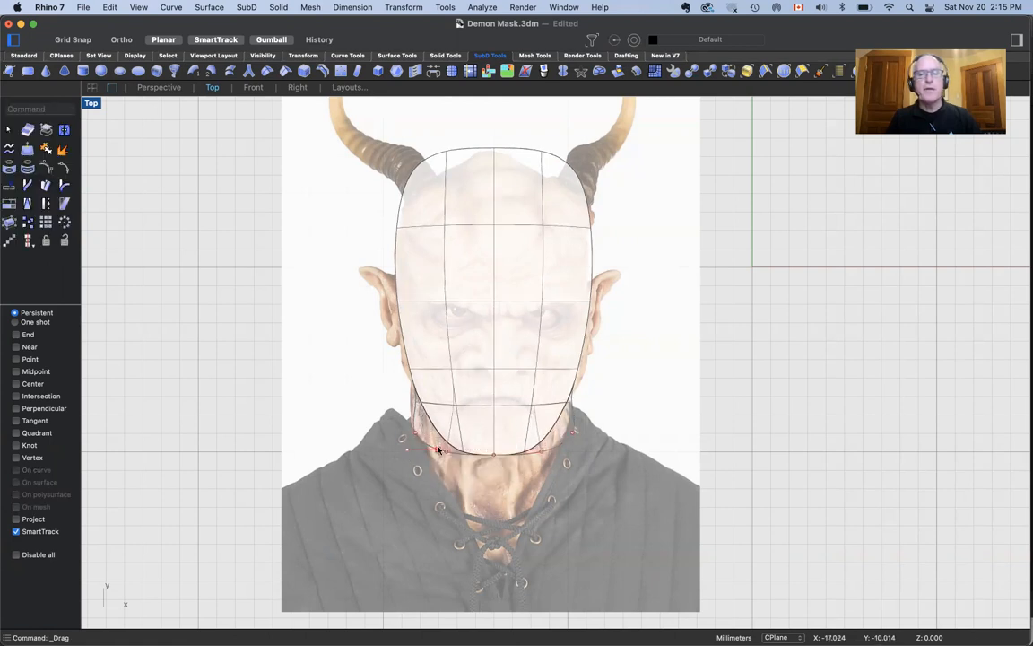
{"action": "left_click", "coordinate": [615, 353]}
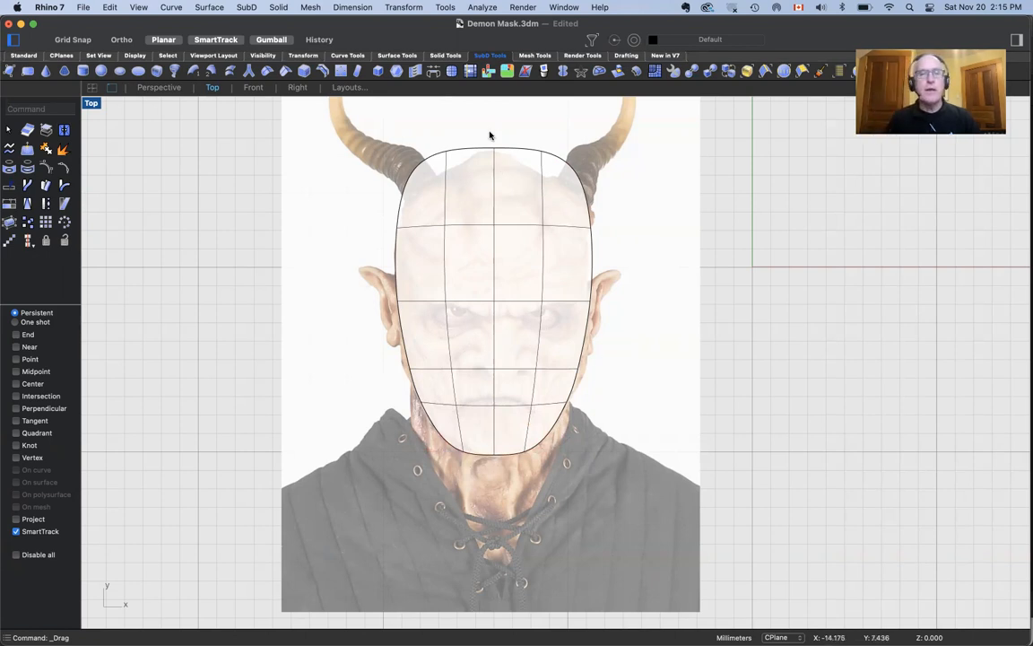
- Reflect the SubD across its vertical centreline, from chin to top of head, keeping the left half as the primary side
{"action": "left_click", "coordinate": [493, 169]}
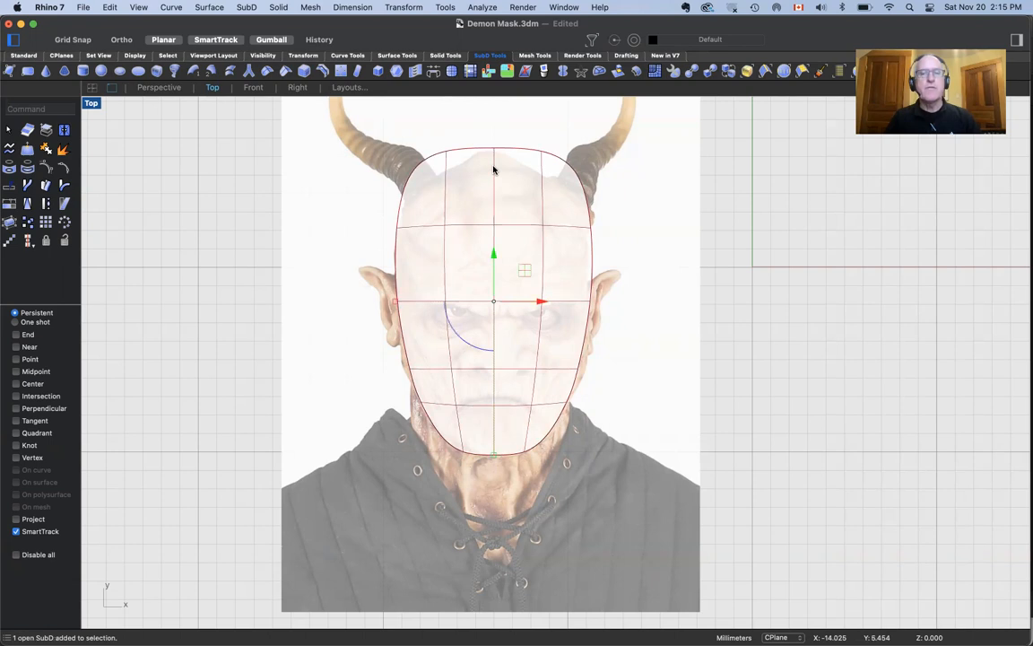
{"action": "left_click", "coordinate": [254, 7]}
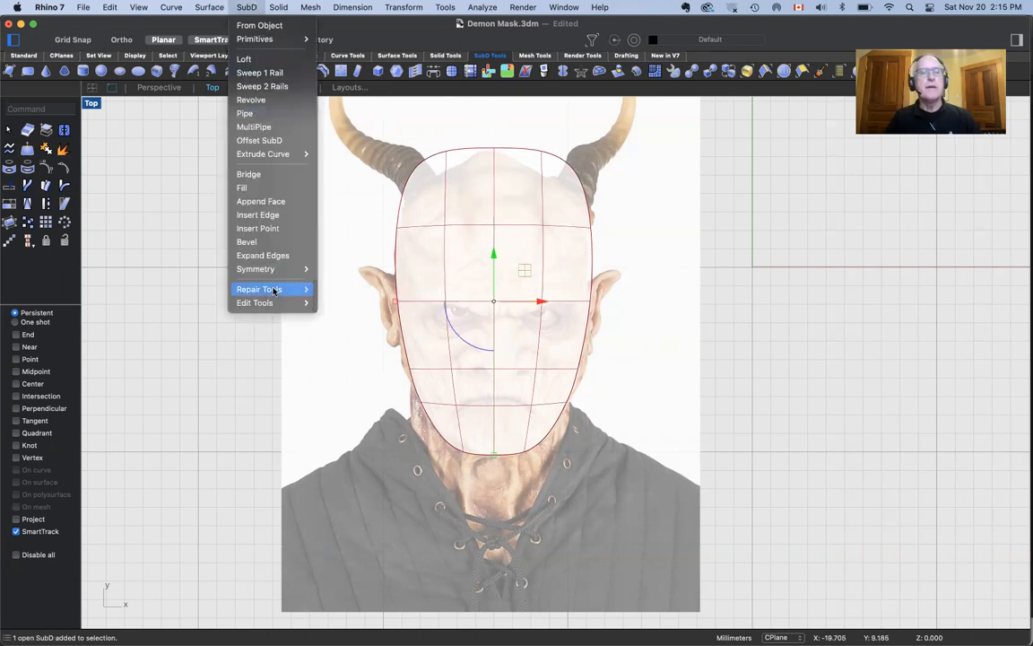
{"action": "mouse_move", "coordinate": [269, 269]}
{"action": "left_click", "coordinate": [339, 269]}
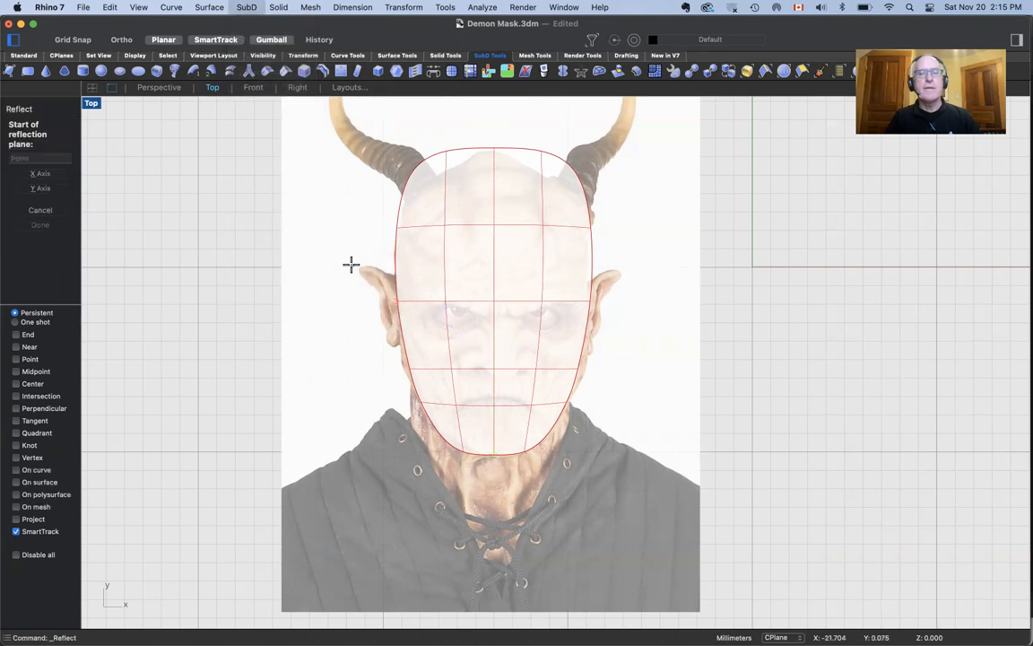
{"action": "left_click", "coordinate": [493, 456]}
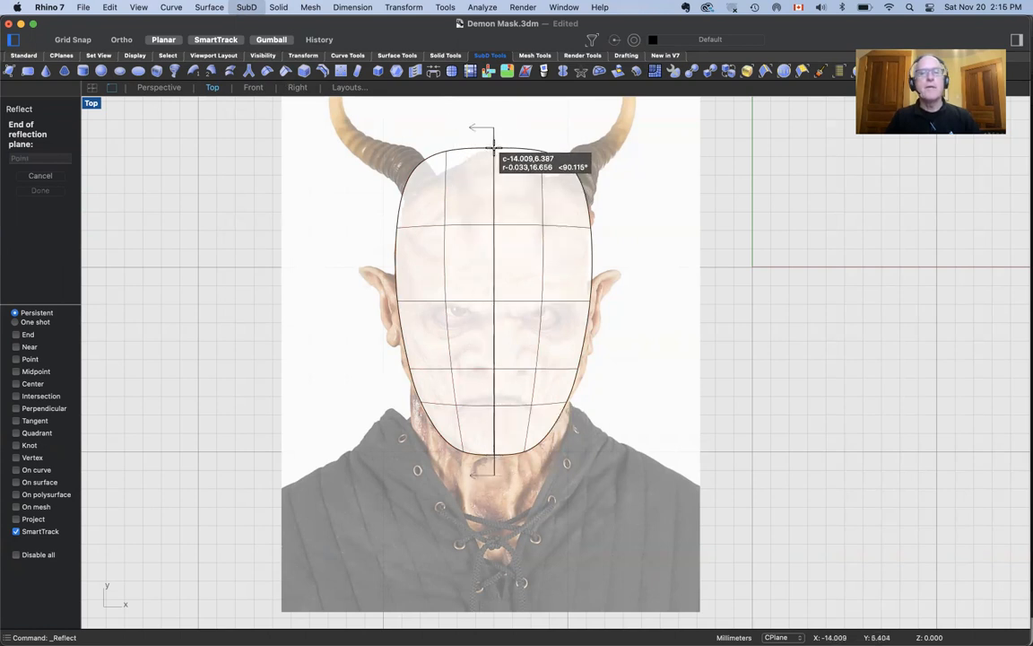
{"action": "left_click", "coordinate": [493, 144]}
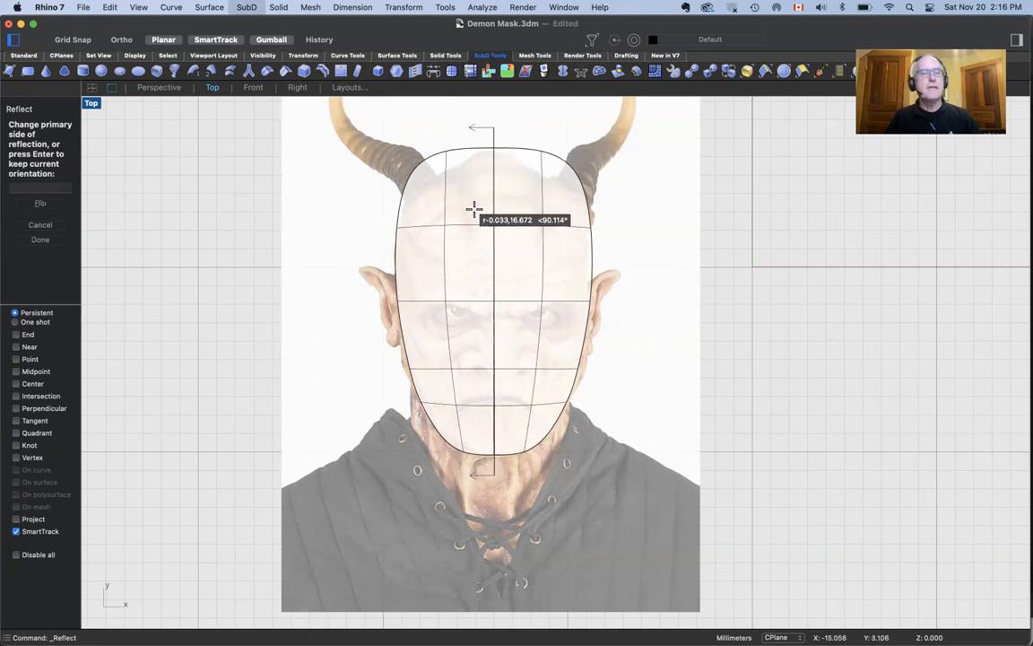
{"action": "key", "text": "Return"}
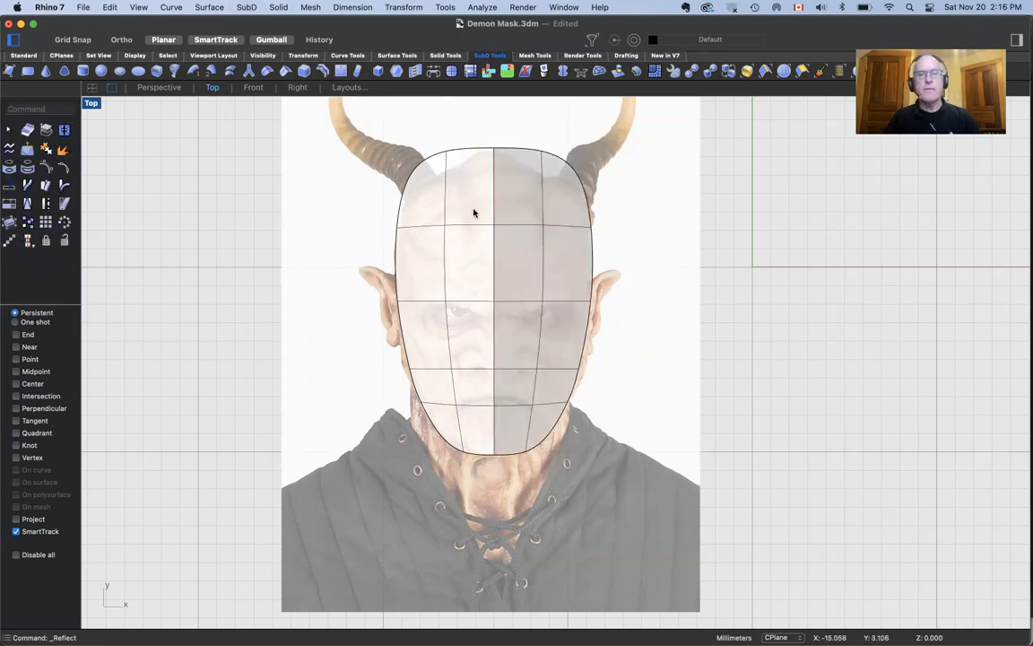
- Select the eye-level face just left of the centreline and move it down in Z in the Perspective view to test the symmetry
{"action": "left_click", "coordinate": [520, 339]}
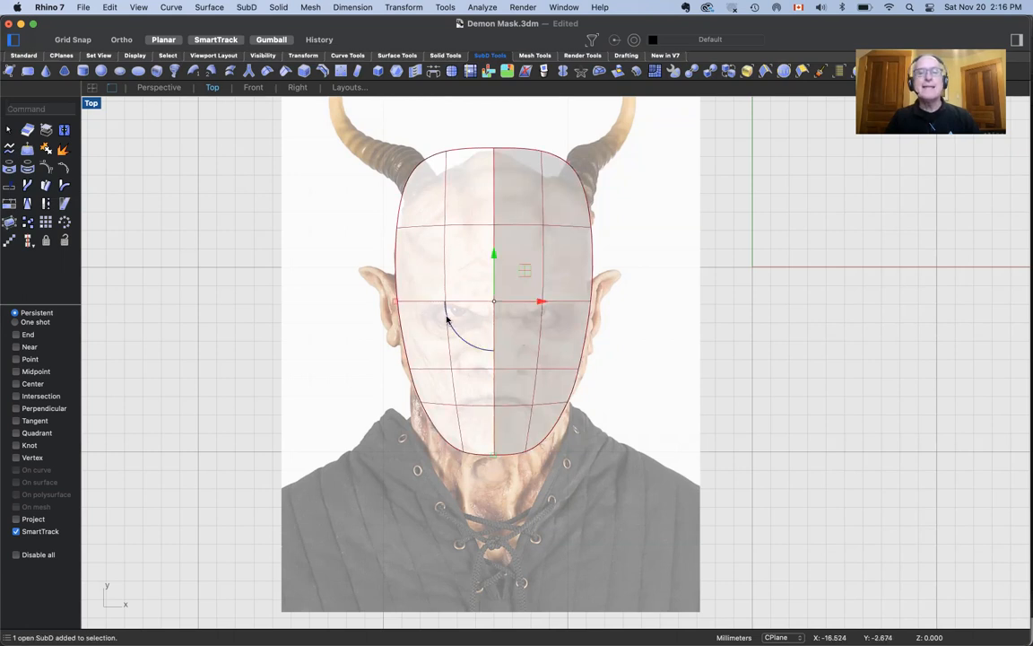
{"action": "left_click", "coordinate": [337, 362]}
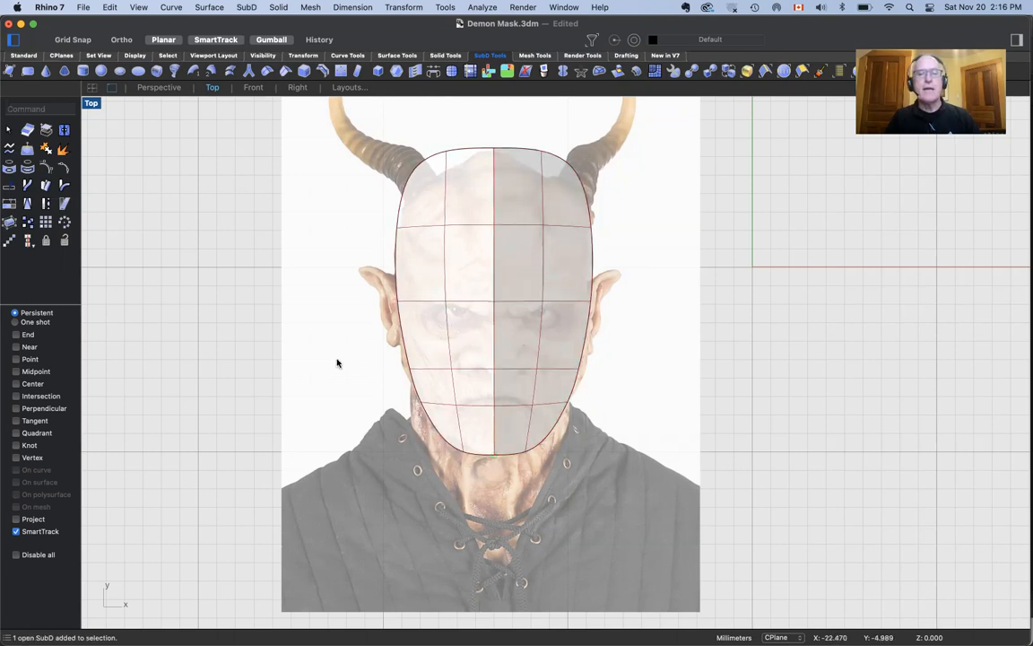
{"action": "left_click", "coordinate": [460, 326], "text": "ctrl+shift"}
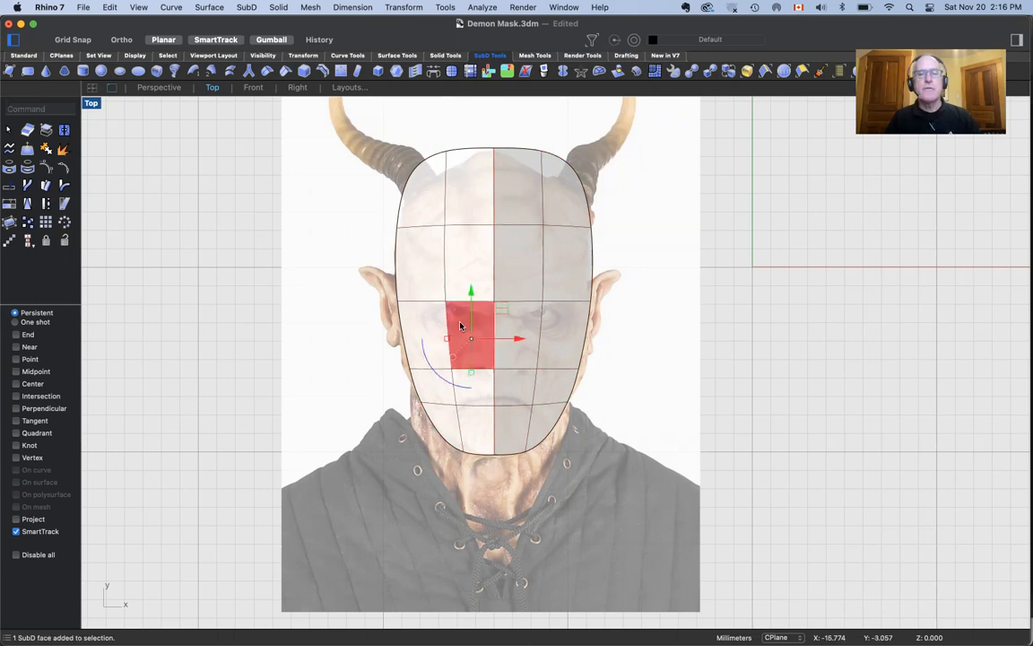
{"action": "left_click", "coordinate": [167, 90]}
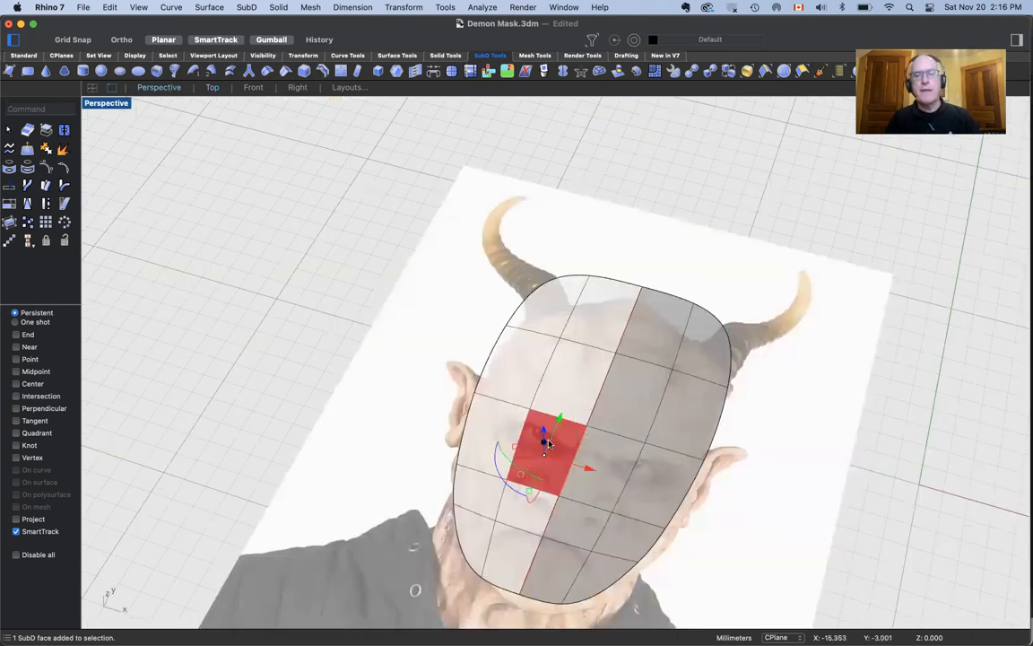
{"action": "mouse_move", "coordinate": [544, 435]}
{"action": "left_mouse_down"}
{"action": "mouse_move", "coordinate": [544, 448]}
{"action": "mouse_move", "coordinate": [523, 389]}
{"action": "mouse_move", "coordinate": [530, 415]}
{"action": "mouse_move", "coordinate": [596, 450]}
{"action": "mouse_move", "coordinate": [601, 424]}
{"action": "mouse_move", "coordinate": [536, 423]}
{"action": "mouse_move", "coordinate": [542, 447]}
{"action": "left_mouse_up"}
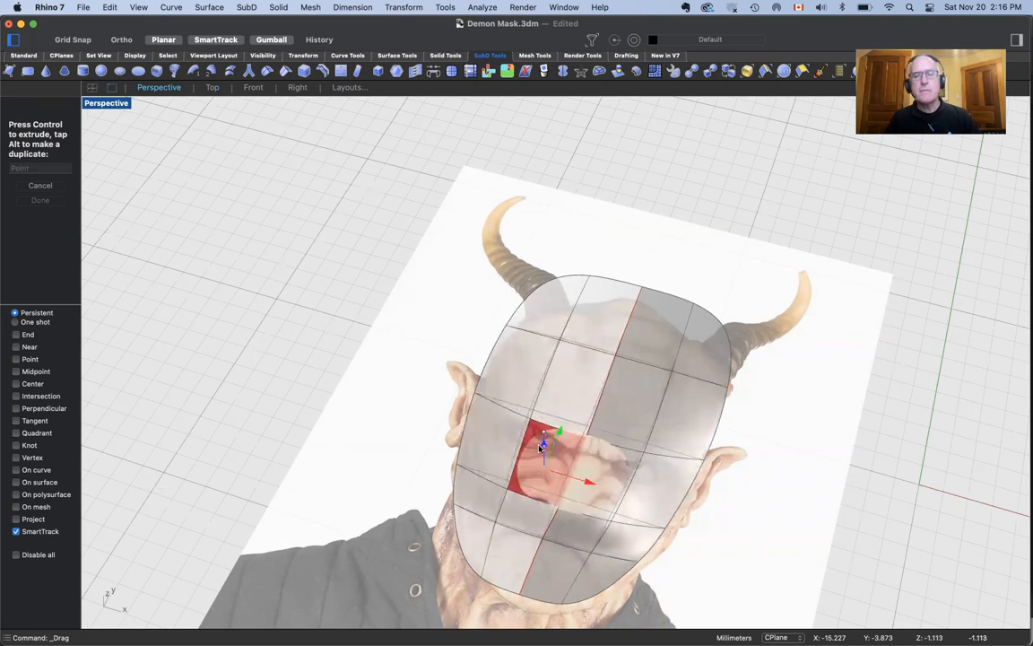
- Add the outer left forehead face and move both faces up in Y, then move only the outer left eye-level face outward in X
{"action": "left_click", "coordinate": [530, 384], "text": "shift+super"}
{"action": "left_click_drag", "start_coordinate": [546, 373], "coordinate": [559, 340]}
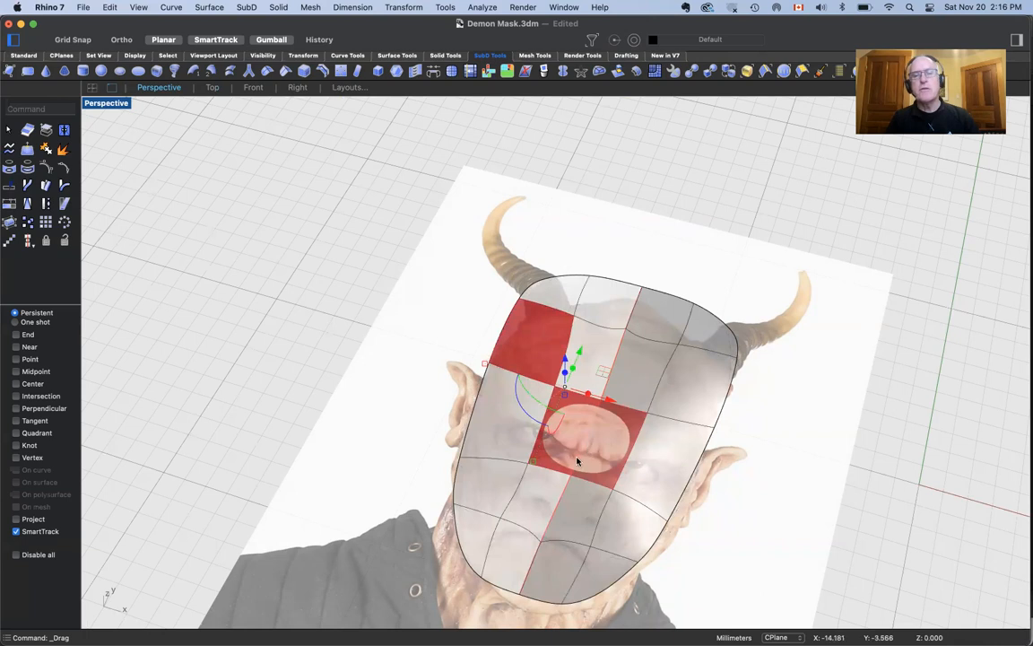
{"action": "left_click", "coordinate": [427, 319]}
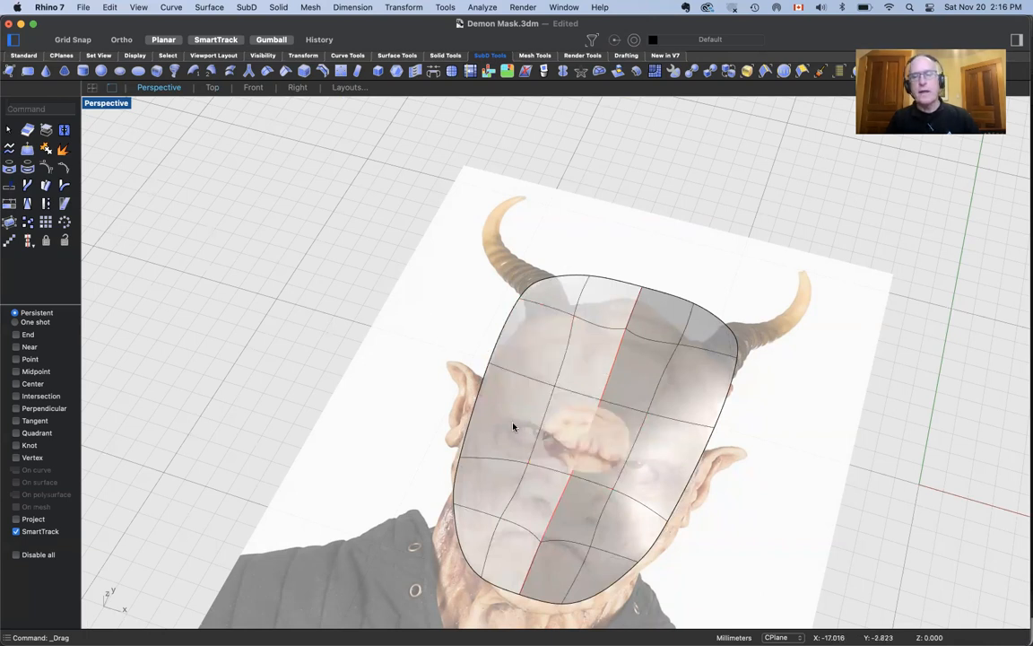
{"action": "left_click", "coordinate": [513, 427], "text": "ctrl+shift"}
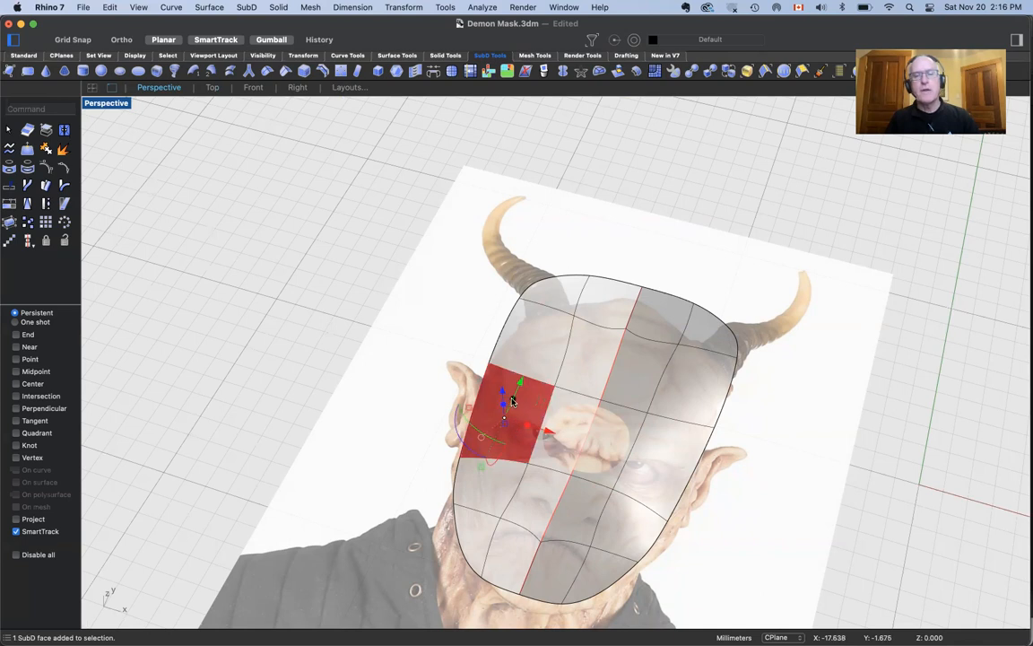
{"action": "left_click_drag", "start_coordinate": [548, 433], "coordinate": [494, 422]}
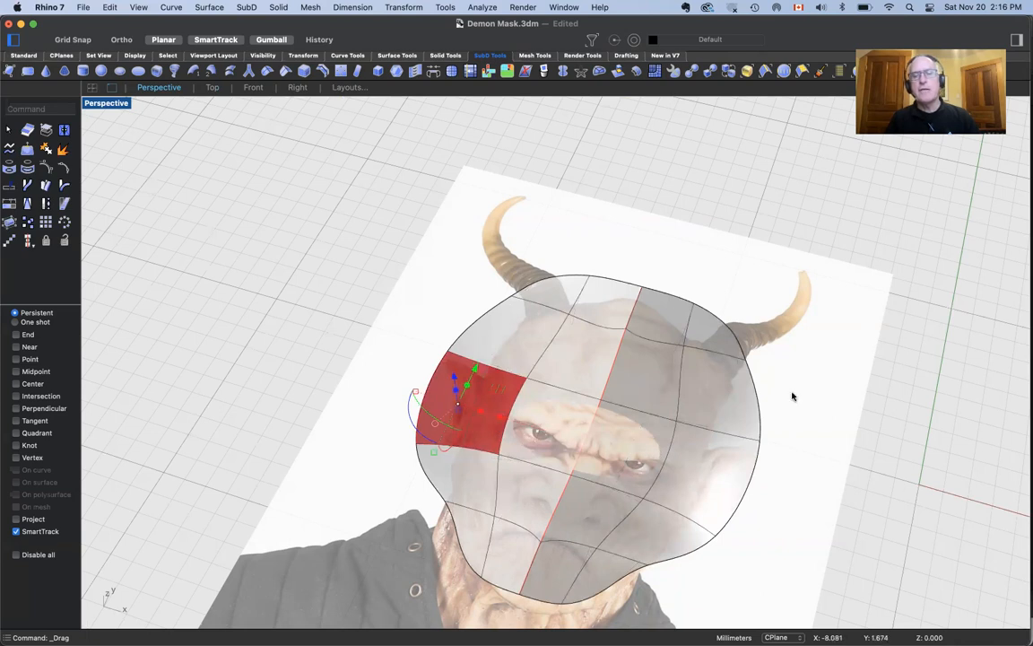
- Deselect the outer left eye-level face and undo the test face moves on the SubD
{"action": "key", "text": "Escape"}
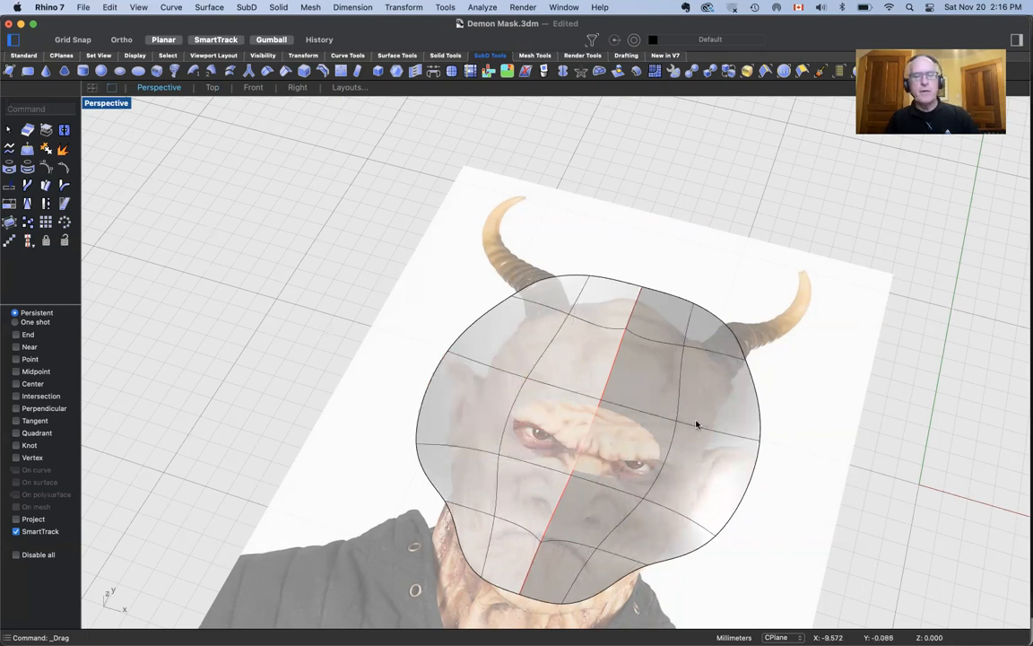
{"action": "key", "text": "super+z"}
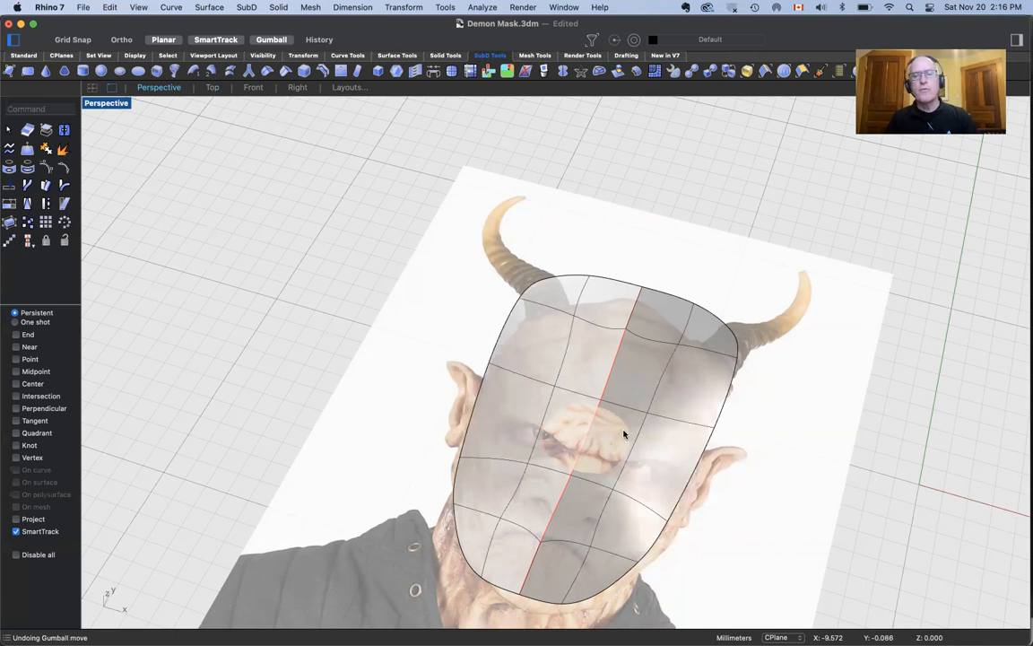
- Select the whole SubD mask and extrude it upward in Z to give it thickness, then deselect it
{"action": "left_click", "coordinate": [625, 434]}
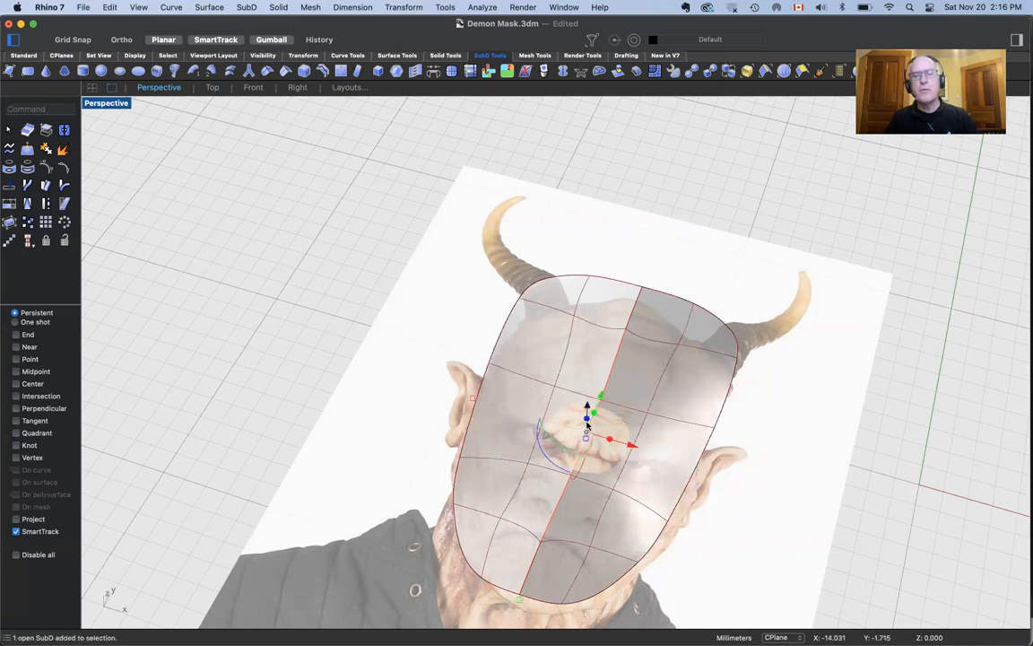
{"action": "right_click_drag", "start_coordinate": [588, 422], "coordinate": [588, 422]}
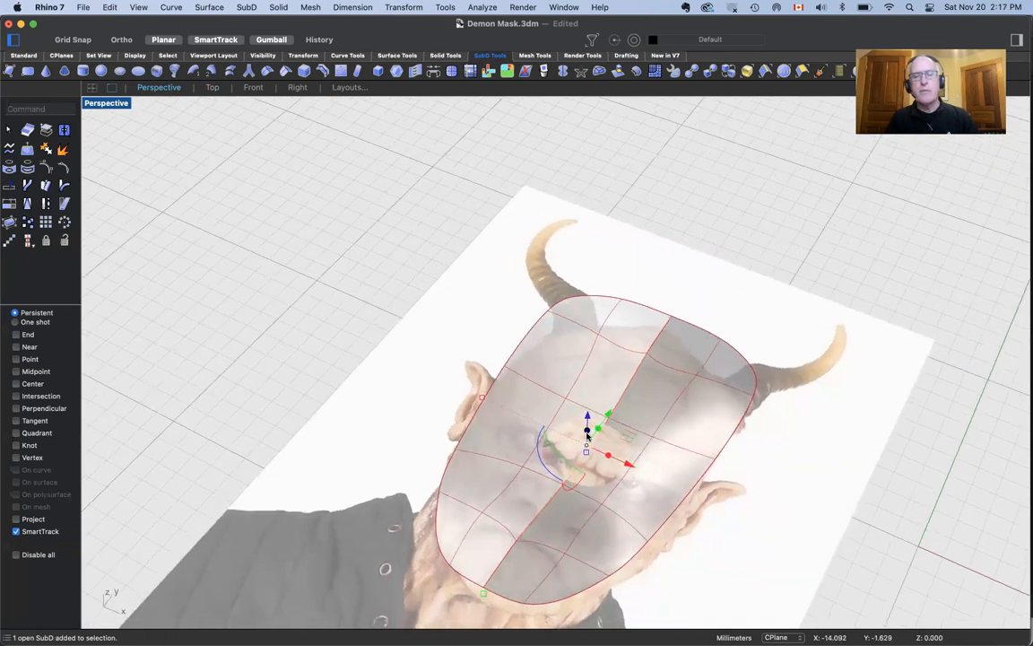
{"action": "left_click_drag", "start_coordinate": [588, 430], "coordinate": [588, 399]}
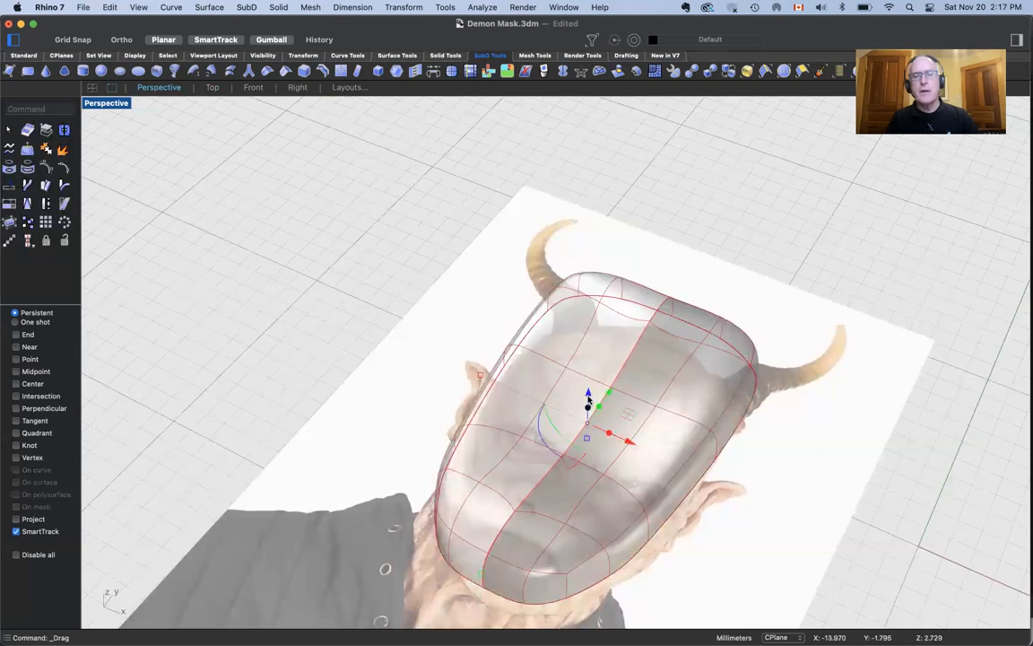
{"action": "left_click", "coordinate": [781, 447]}
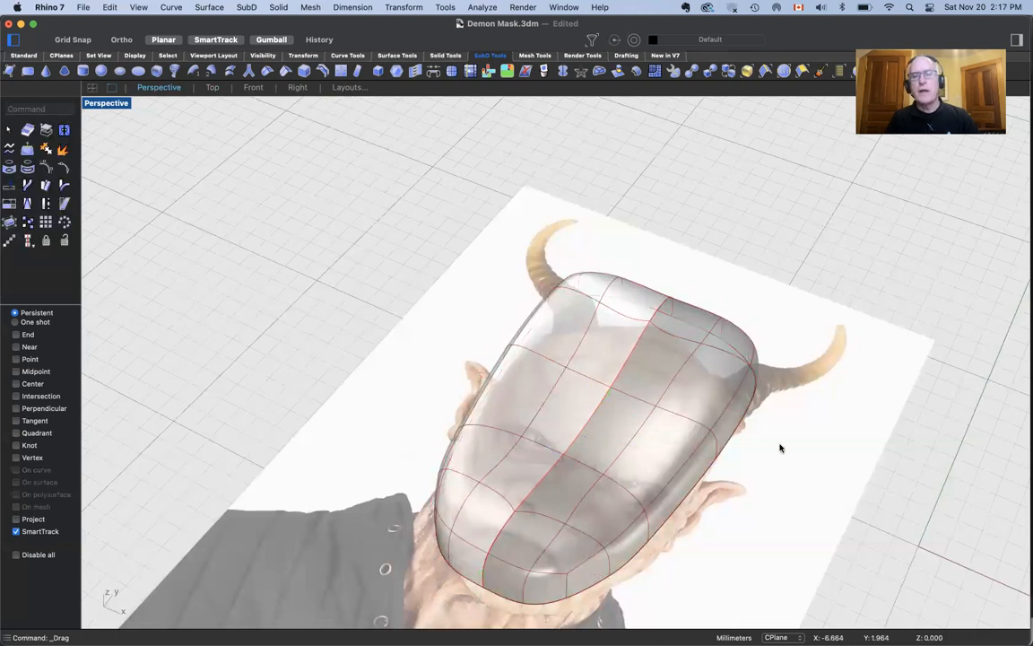
{"action": "right_click_drag", "start_coordinate": [548, 439], "coordinate": [572, 267]}
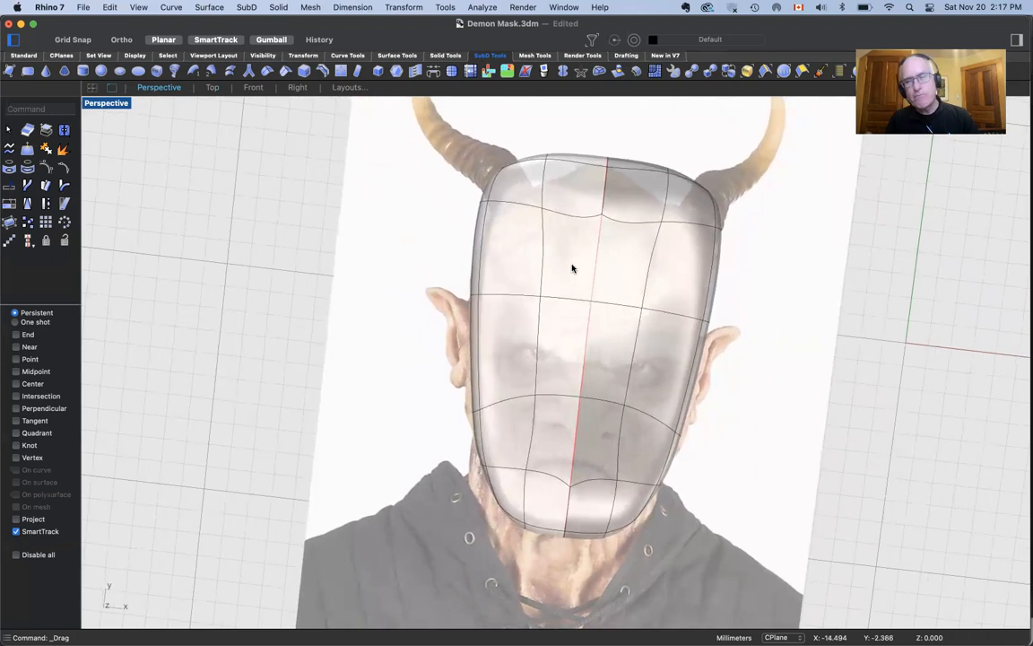